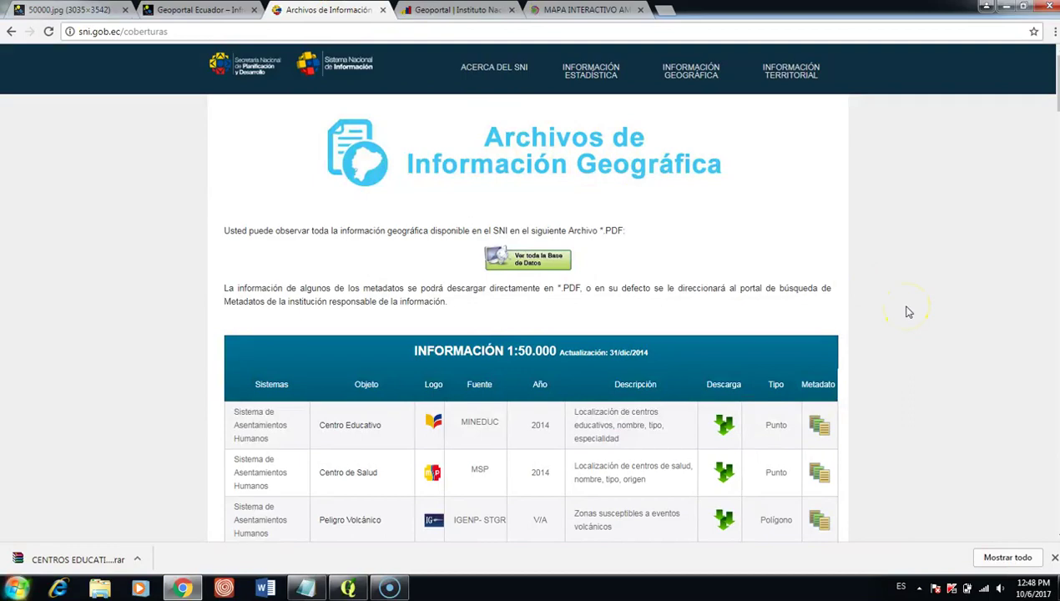
Step: Browse the SNI coverage layer tables, then switch to the INEC Geoportal page
scroll(1041, 147, "down", 12)
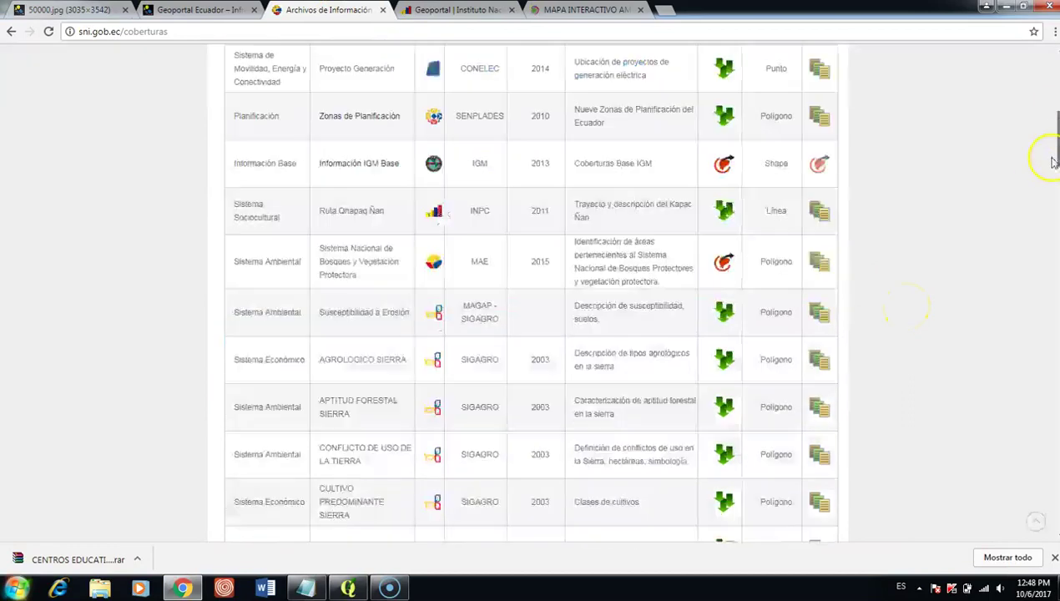
scroll(1041, 259, "down", 3)
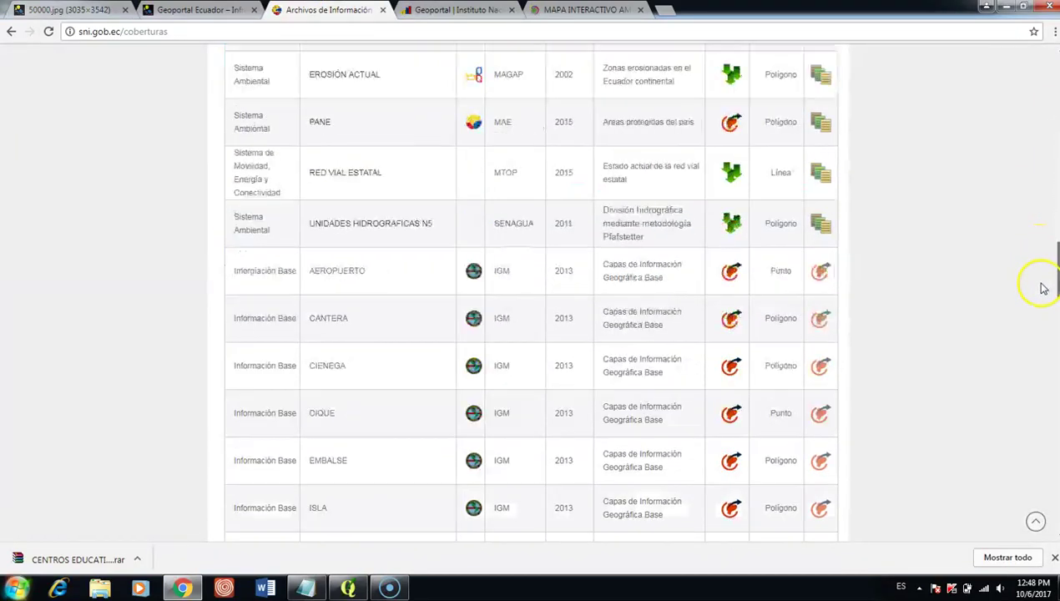
scroll(1040, 253, "up", 6)
scroll(1035, 217, "up", 8)
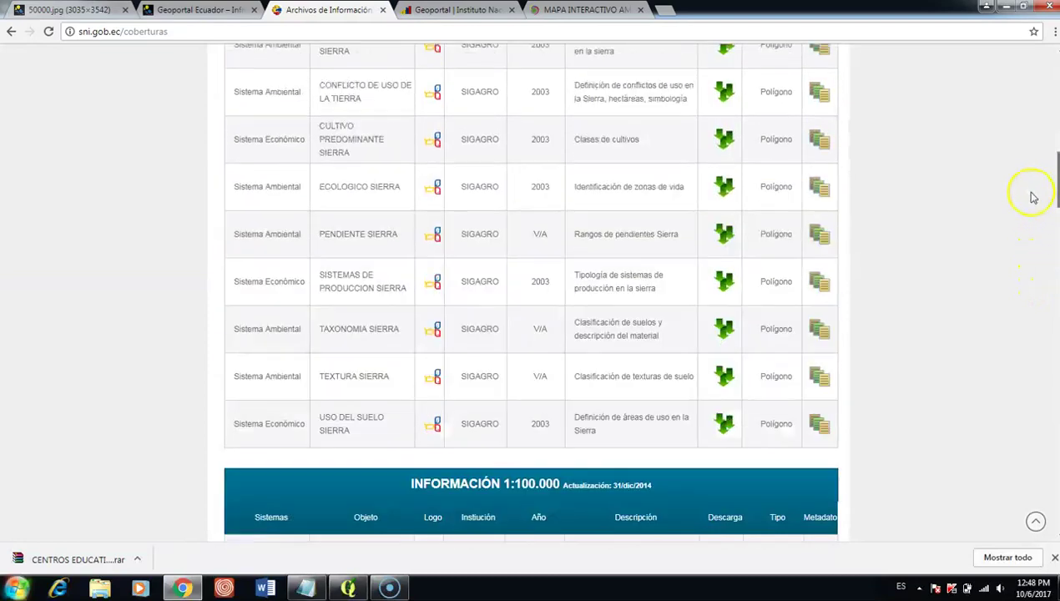
scroll(1025, 155, "up", 1)
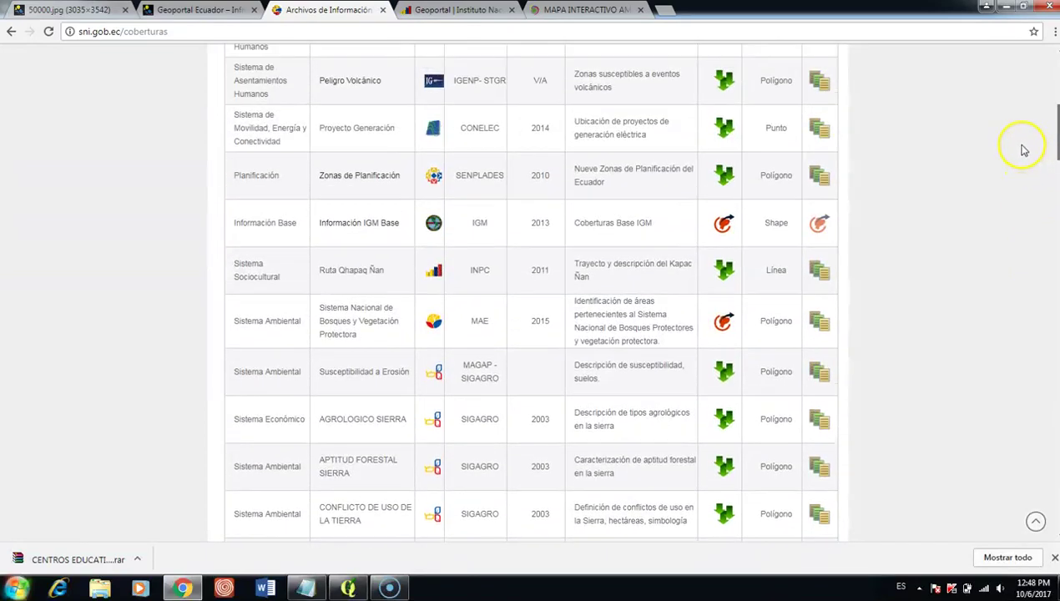
left_click_drag(1053, 145, 1054, 99)
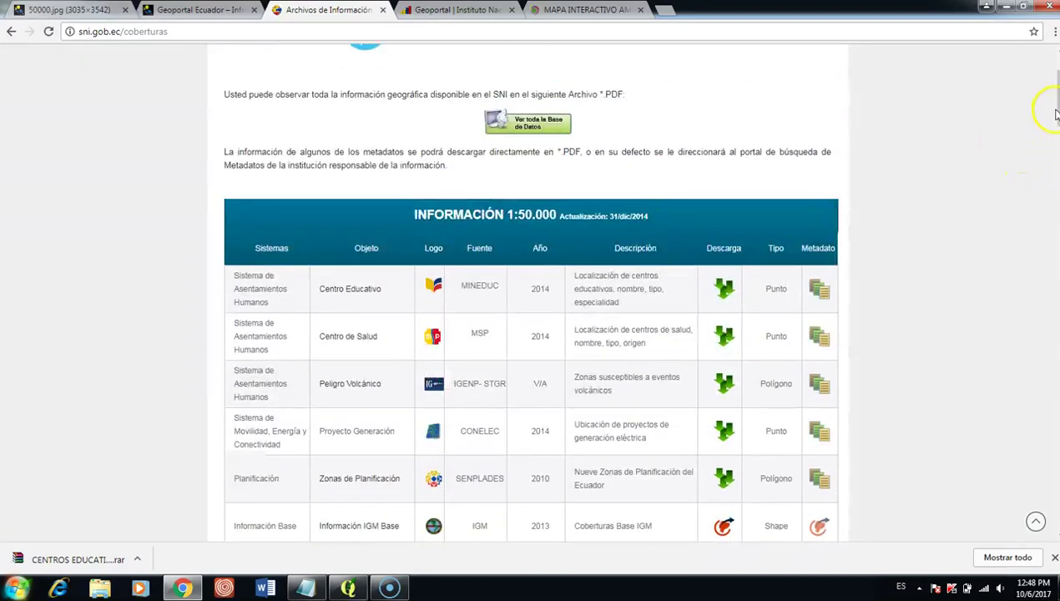
left_click(470, 11)
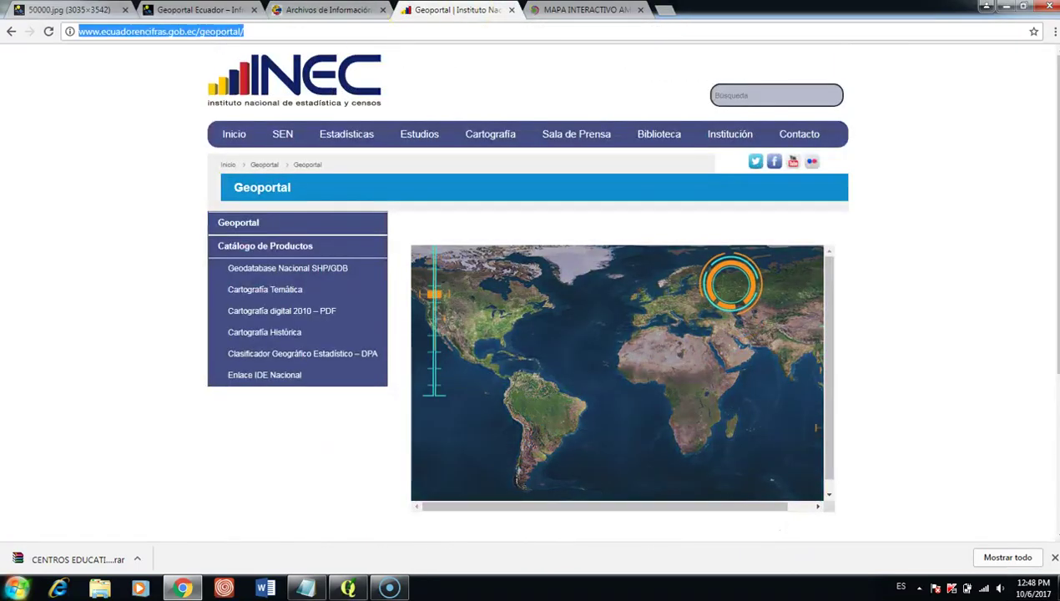
Step: On Geoportal IGM, open Portafolio and the CARTOGRAFIA free-access cartography page
left_click(190, 10)
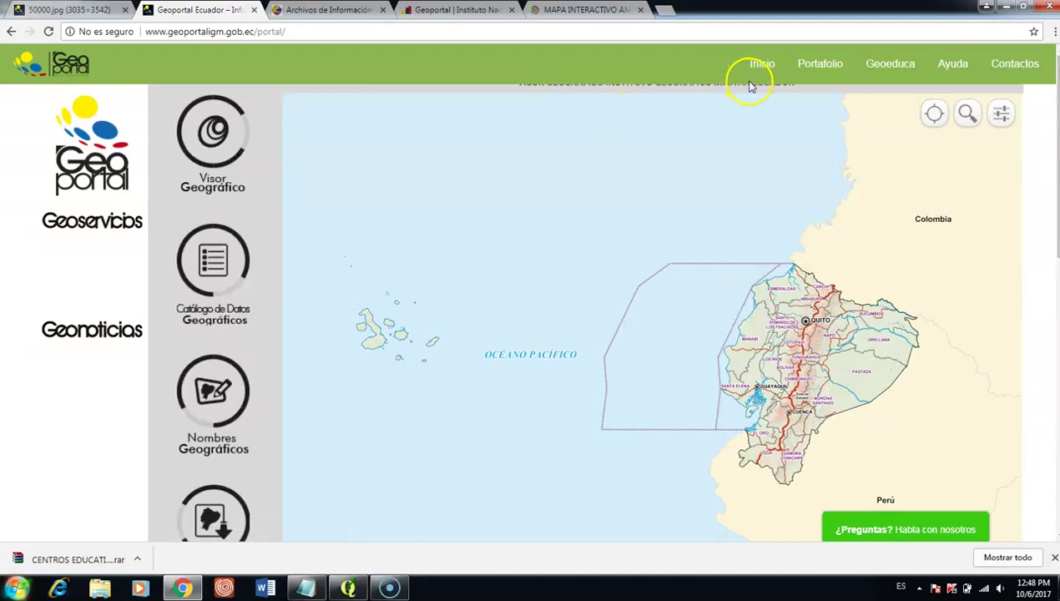
left_click(816, 74)
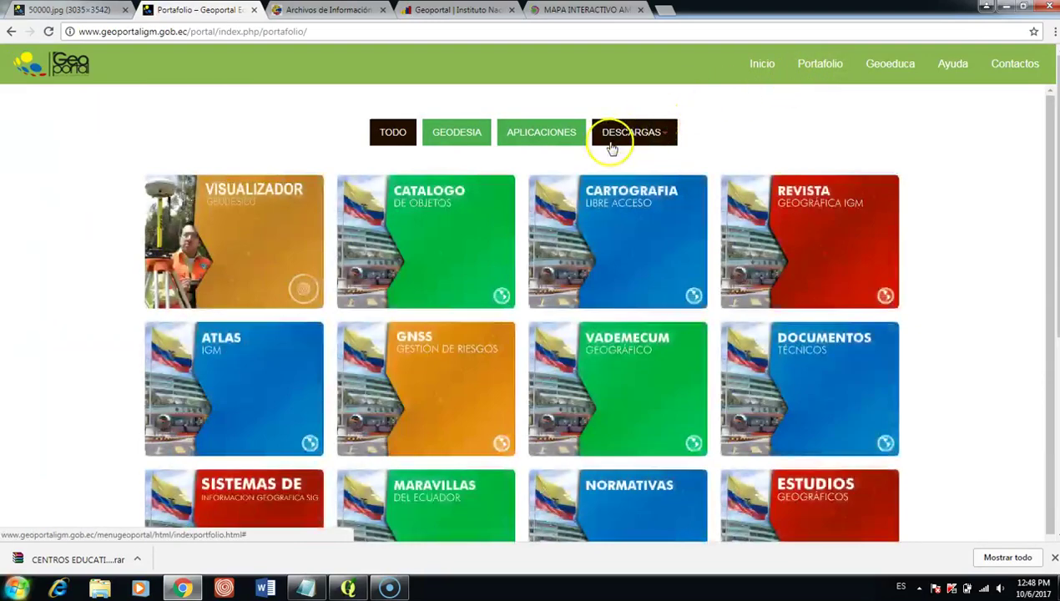
left_click(635, 198)
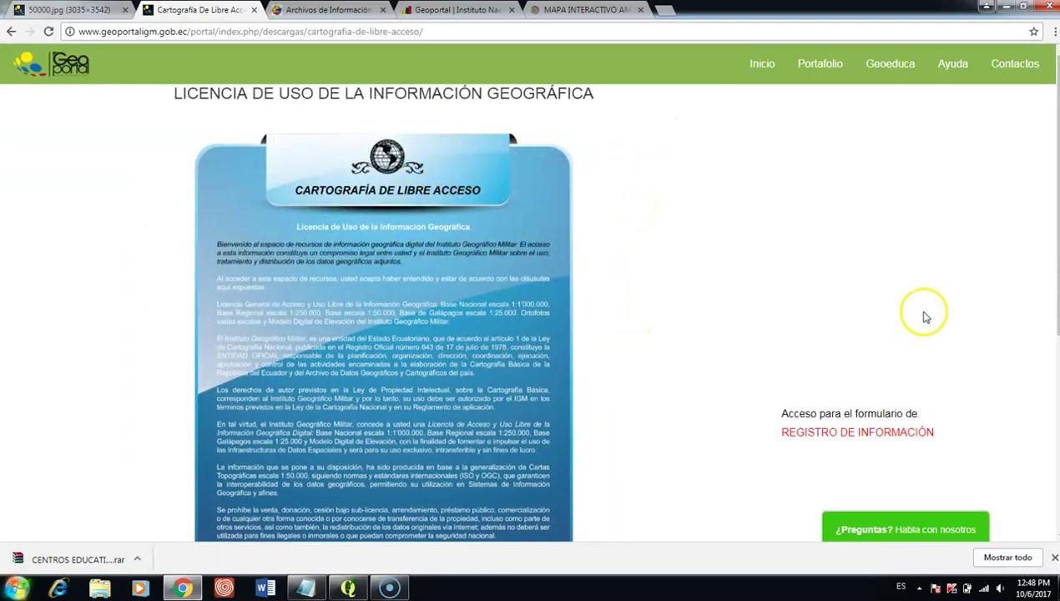
Step: Open the registration form, choosing EDUCATIVA as institution type and ECUADOR 1:50.000 as download
left_click(890, 434)
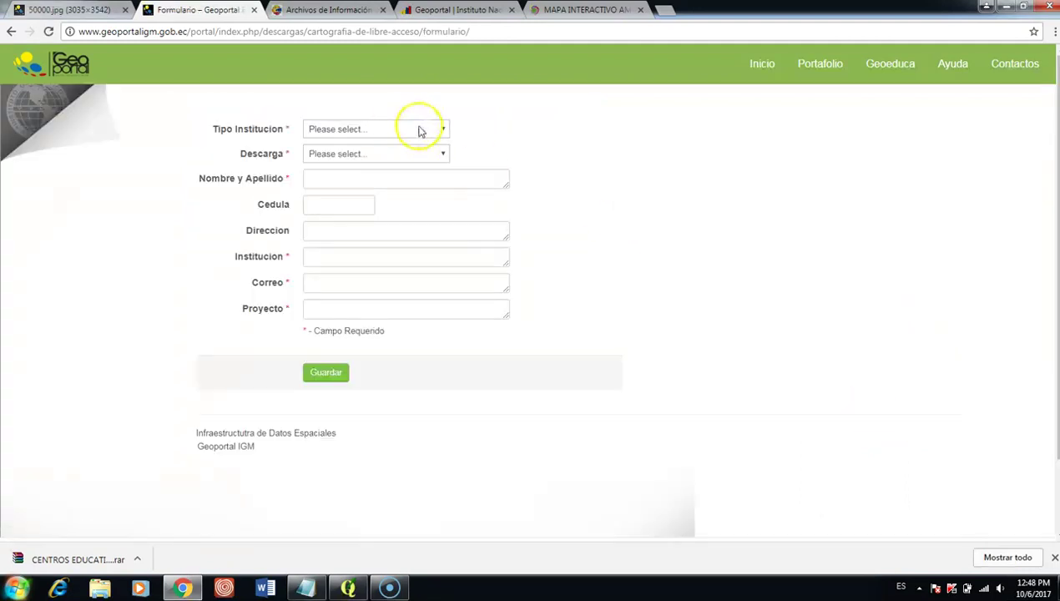
left_click(420, 129)
left_click(401, 157)
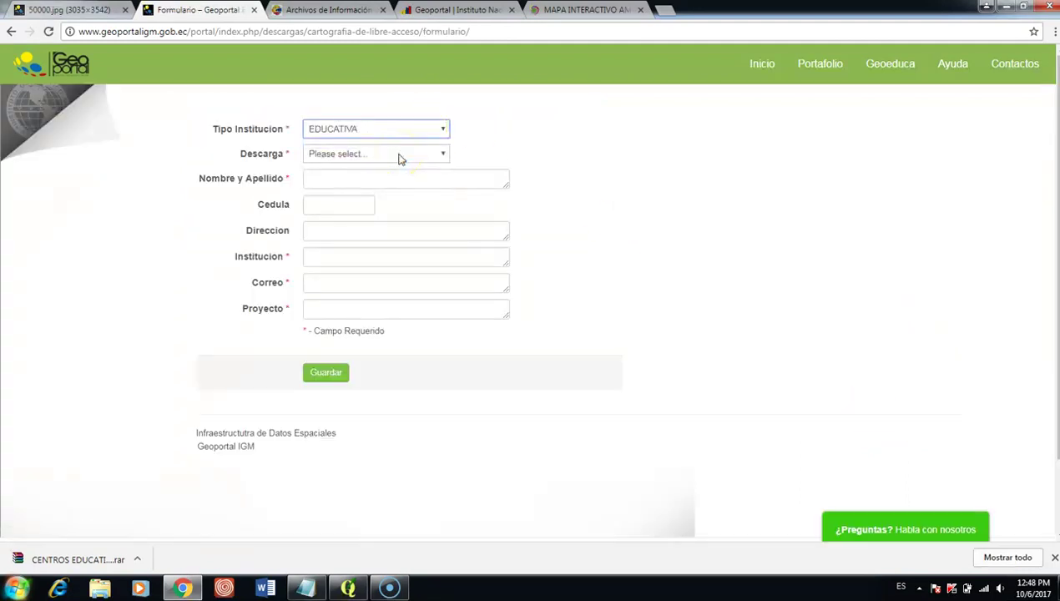
left_click(398, 159)
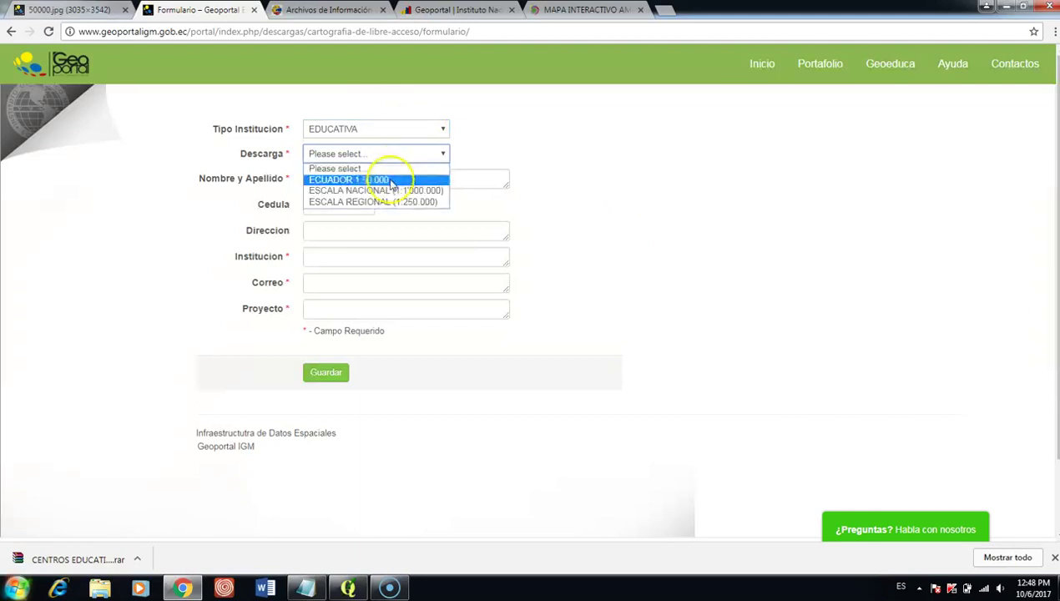
left_click(386, 180)
Step: Fill in the full name, institution, e-mail and project fields, then save the form
left_click(373, 178)
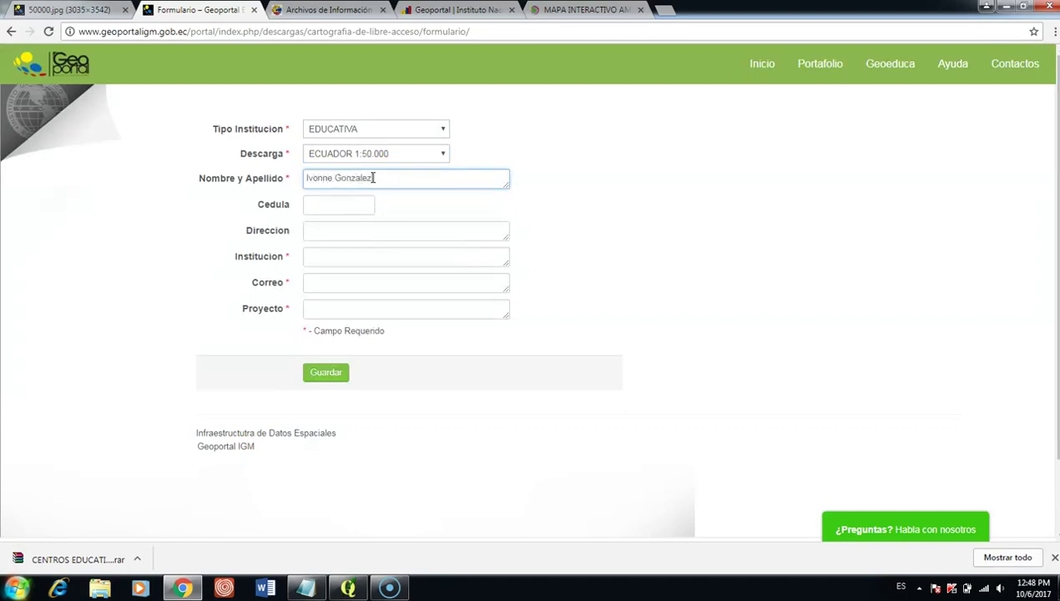
left_click(349, 254)
left_click(359, 264)
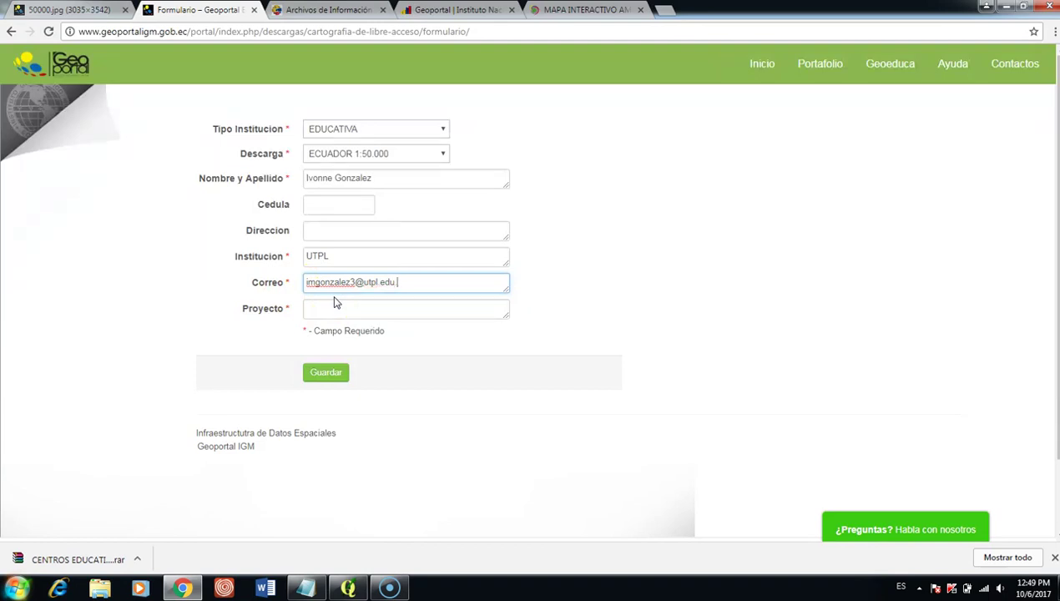
left_click(337, 304)
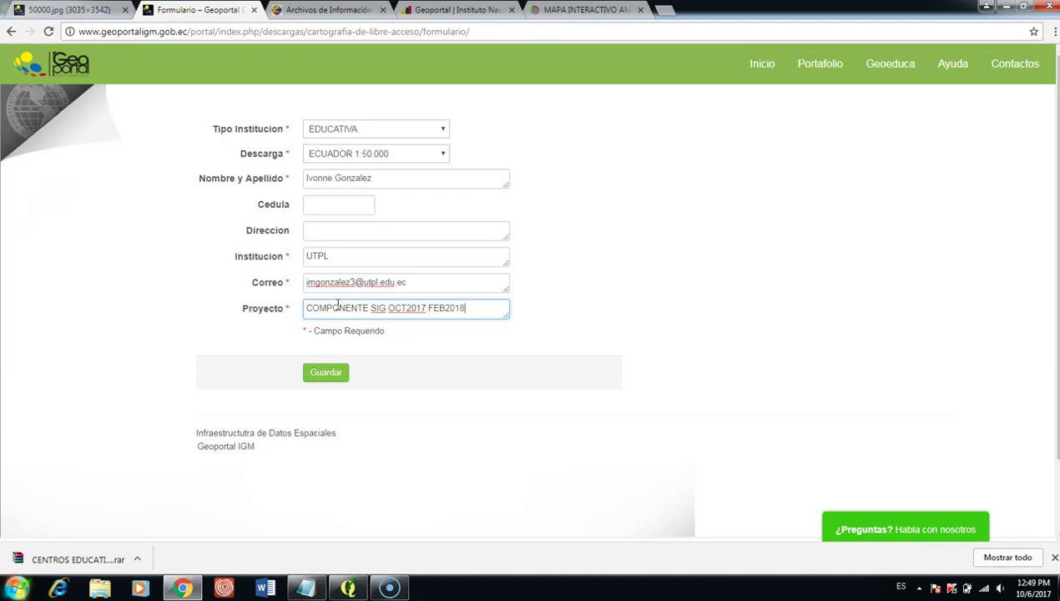
left_click(326, 372)
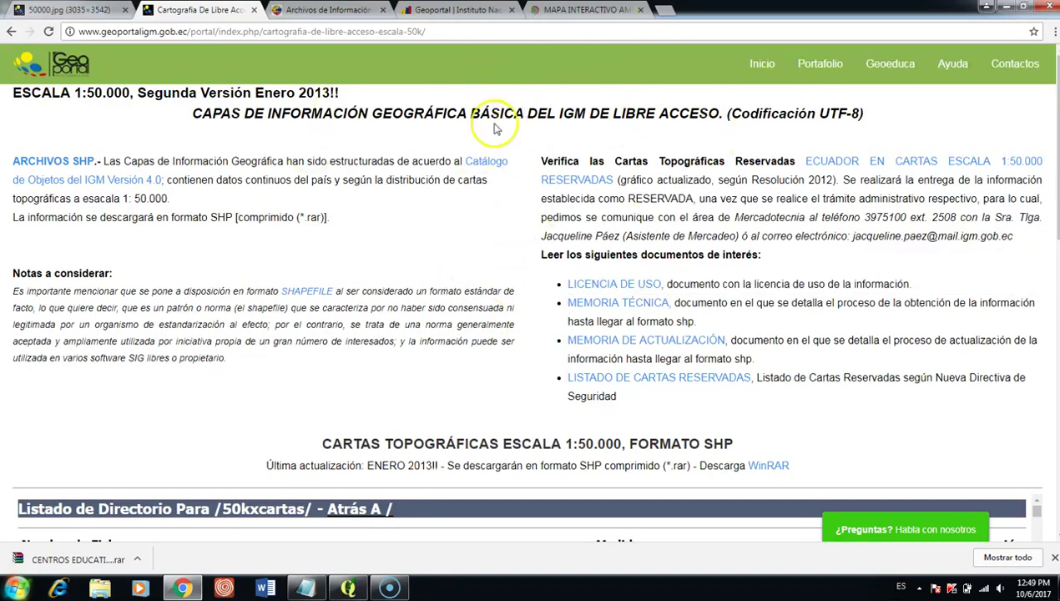
left_click(84, 11)
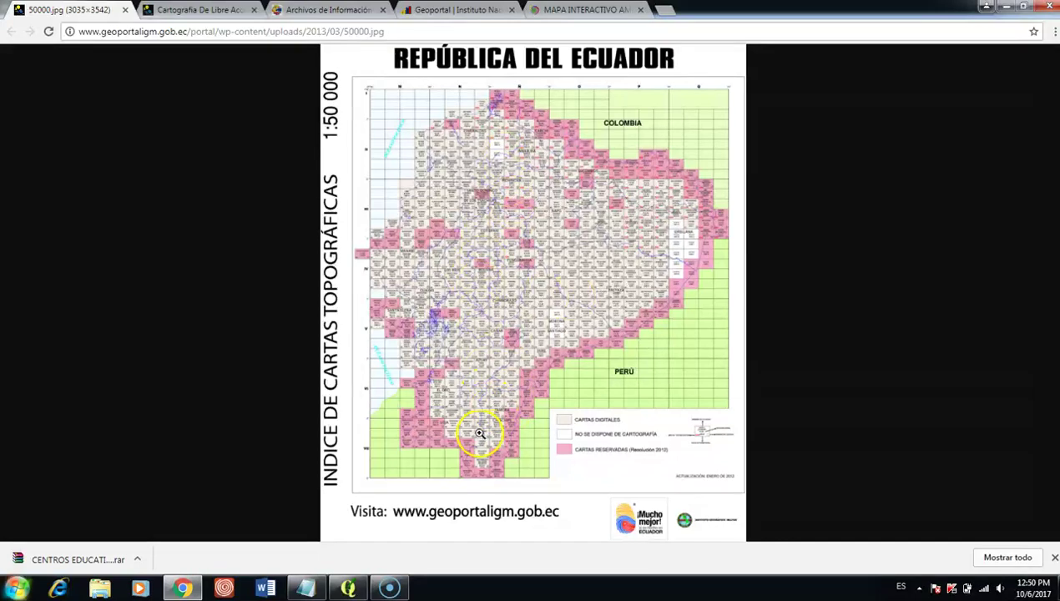
left_click(477, 434)
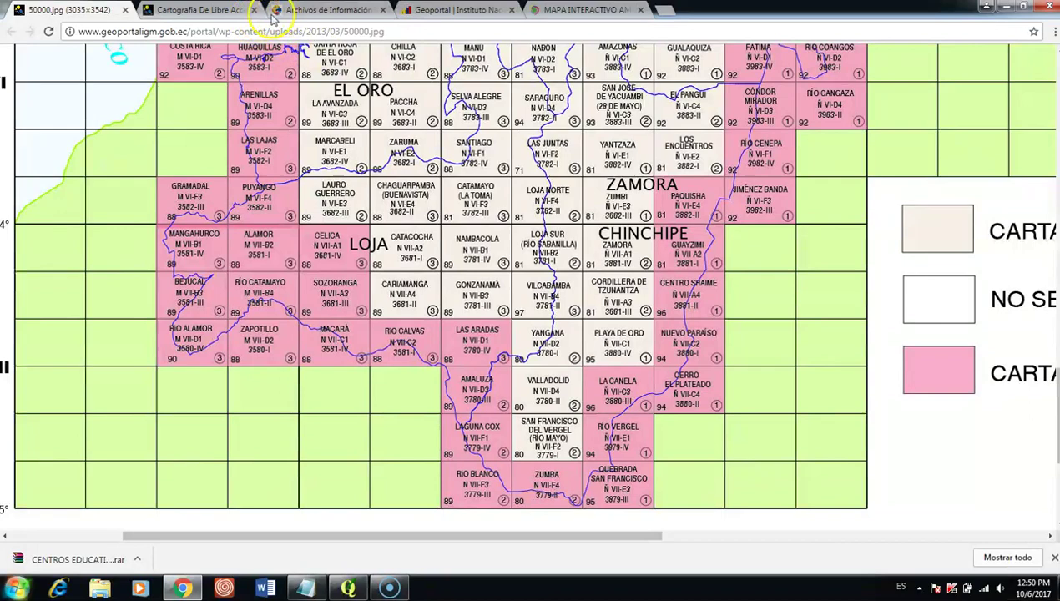
left_click(224, 10)
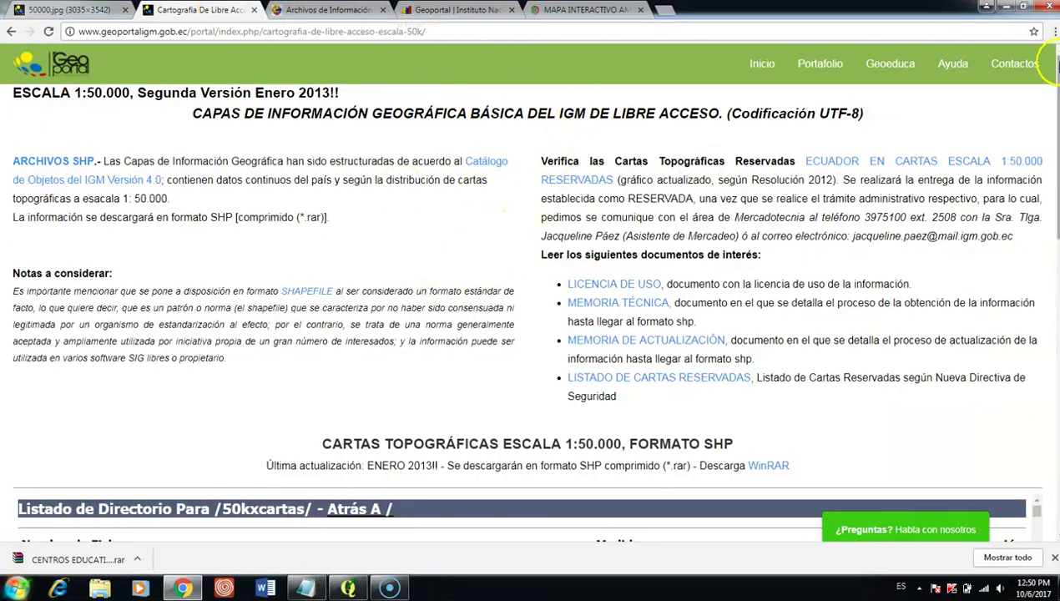
left_click_drag(1050, 69, 1049, 166)
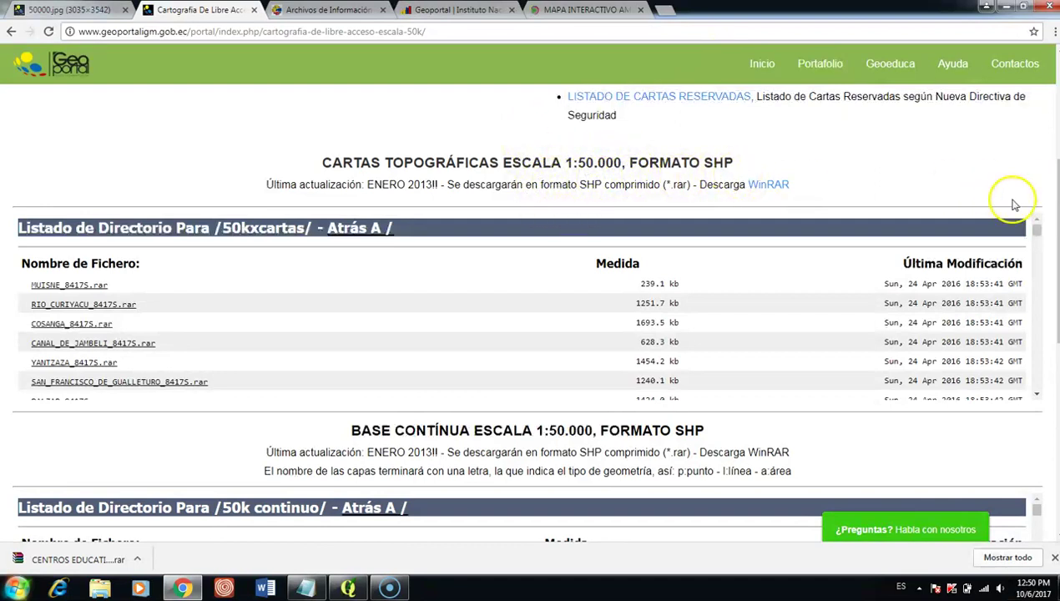
left_click(80, 10)
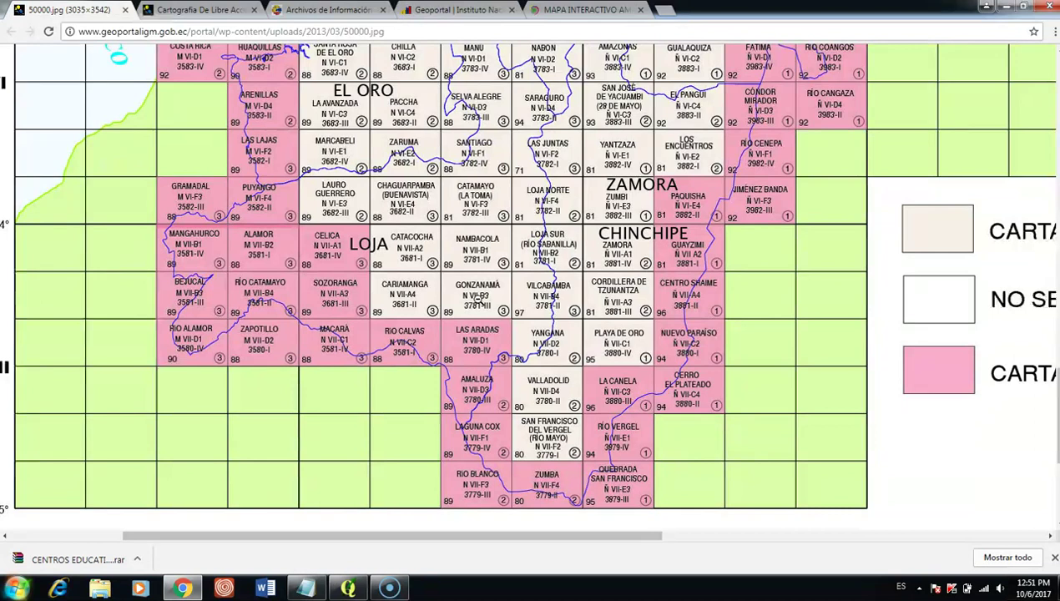
left_click(210, 13)
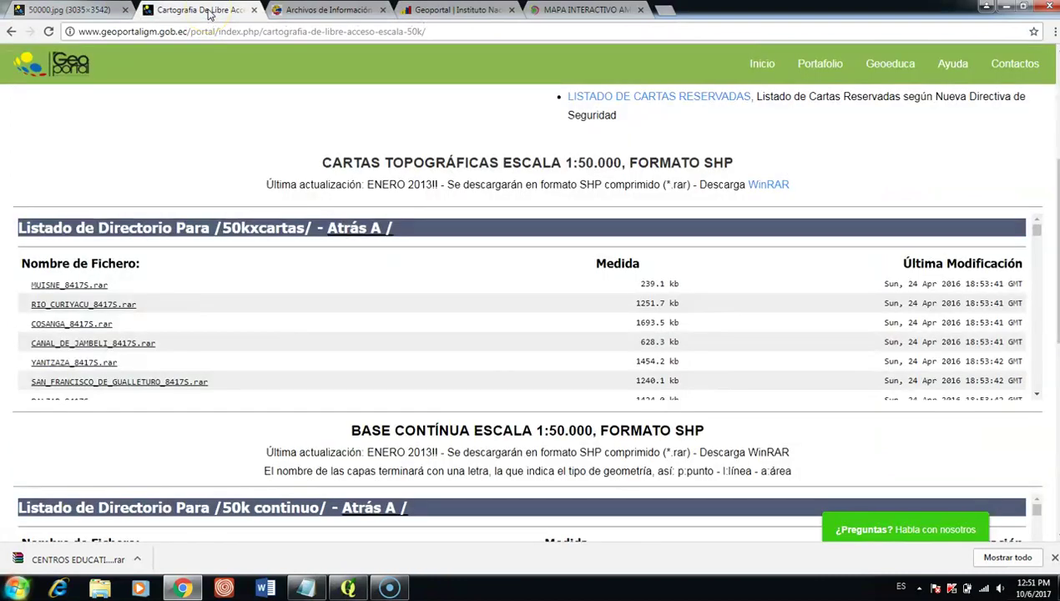
left_click(103, 12)
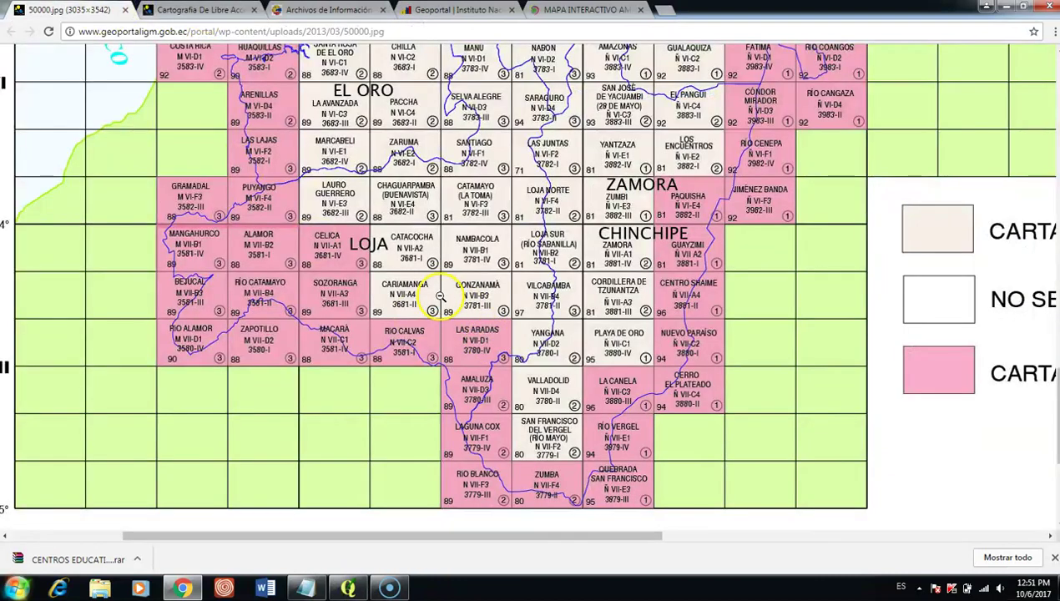
left_click(210, 12)
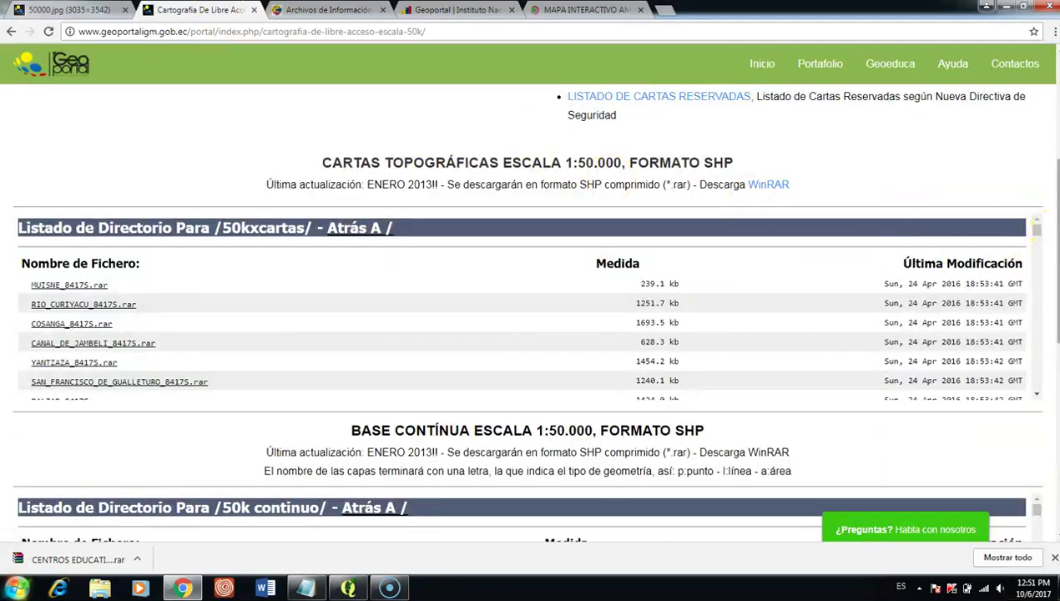
scroll(1043, 242, "down", 3)
scroll(1040, 320, "down", 1)
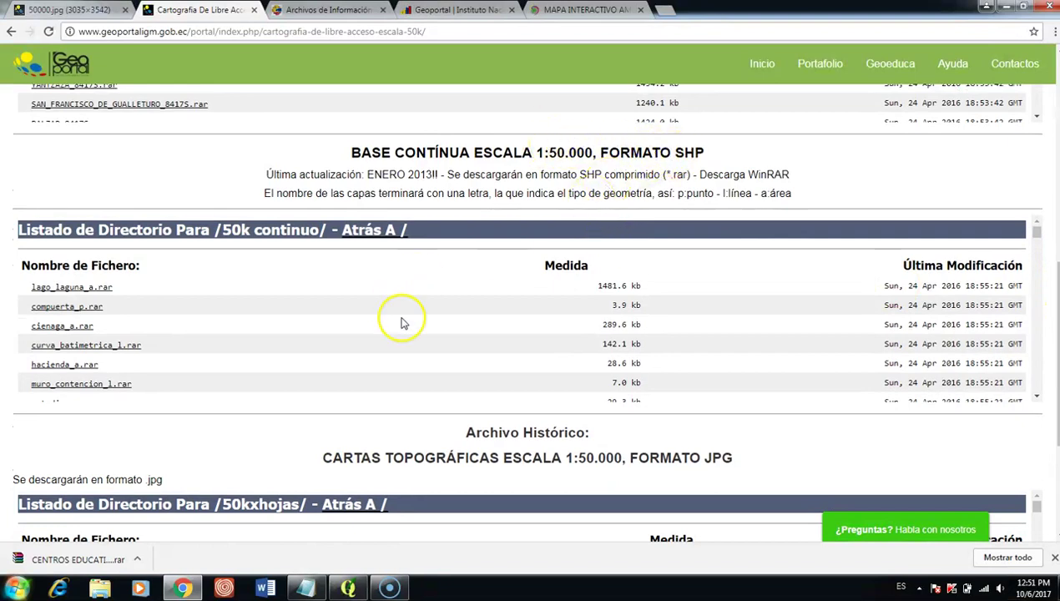
left_click(83, 12)
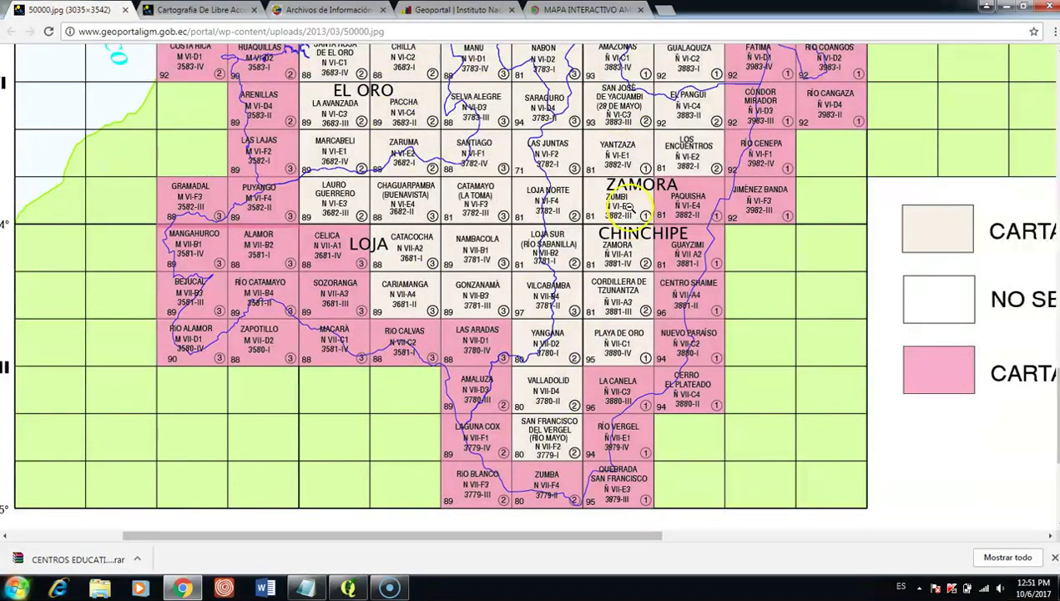
left_click(521, 115)
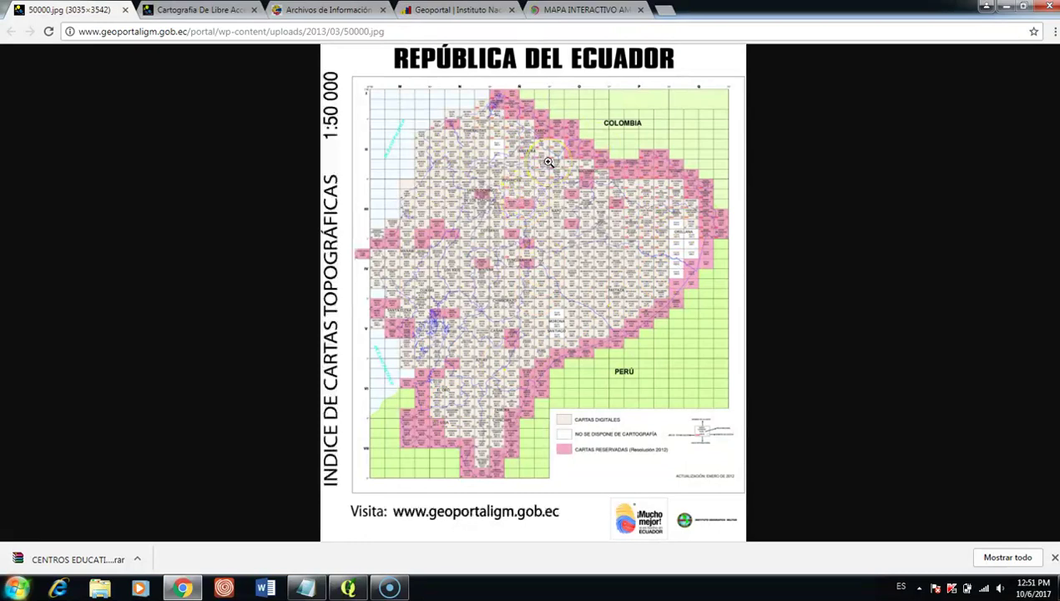
left_click(222, 10)
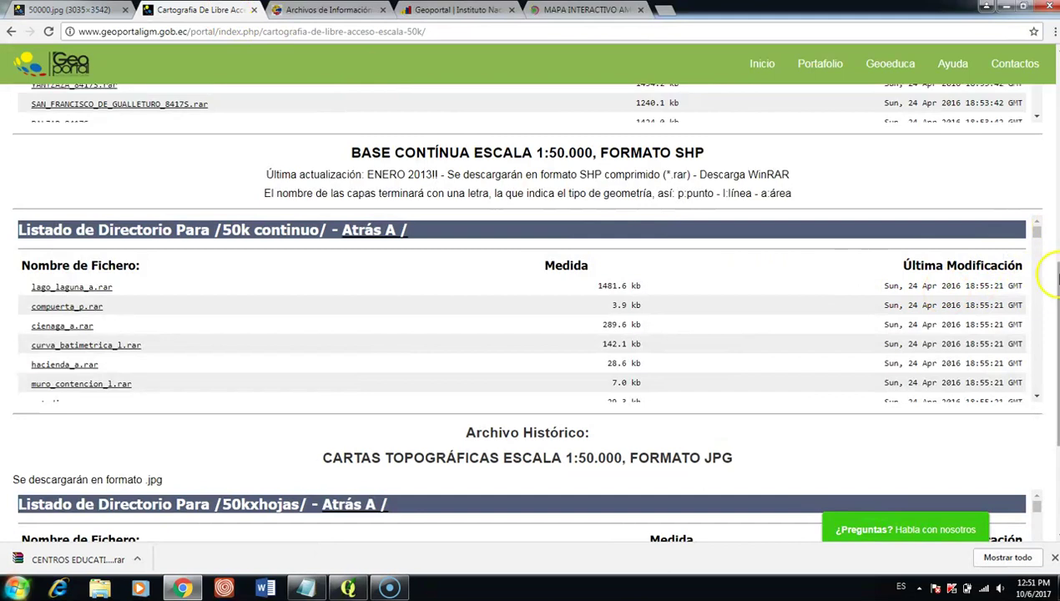
scroll(1043, 276, "down", 1)
scroll(1045, 355, "down", 2)
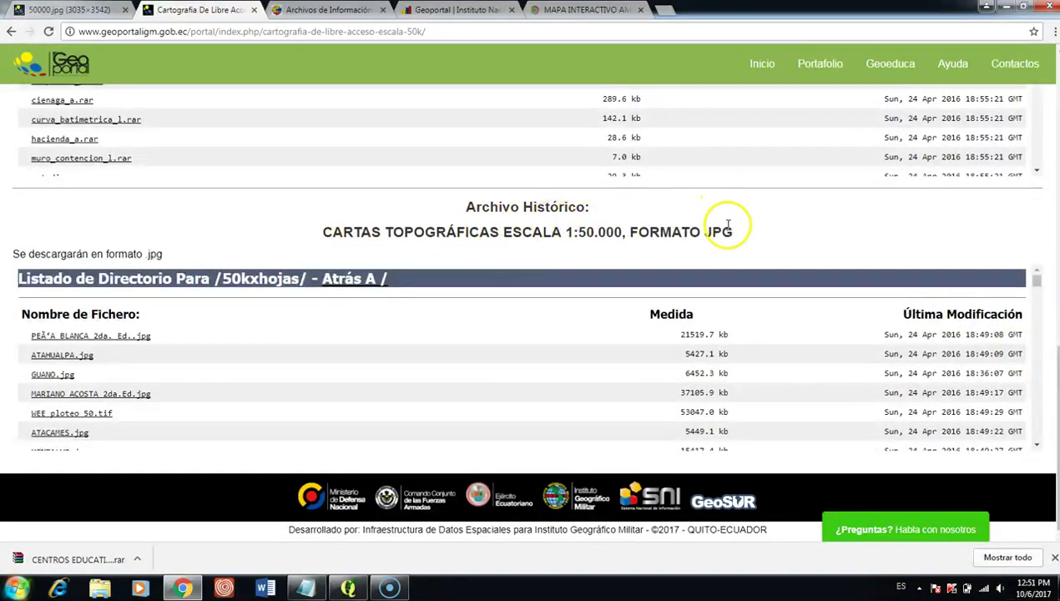
left_click(75, 11)
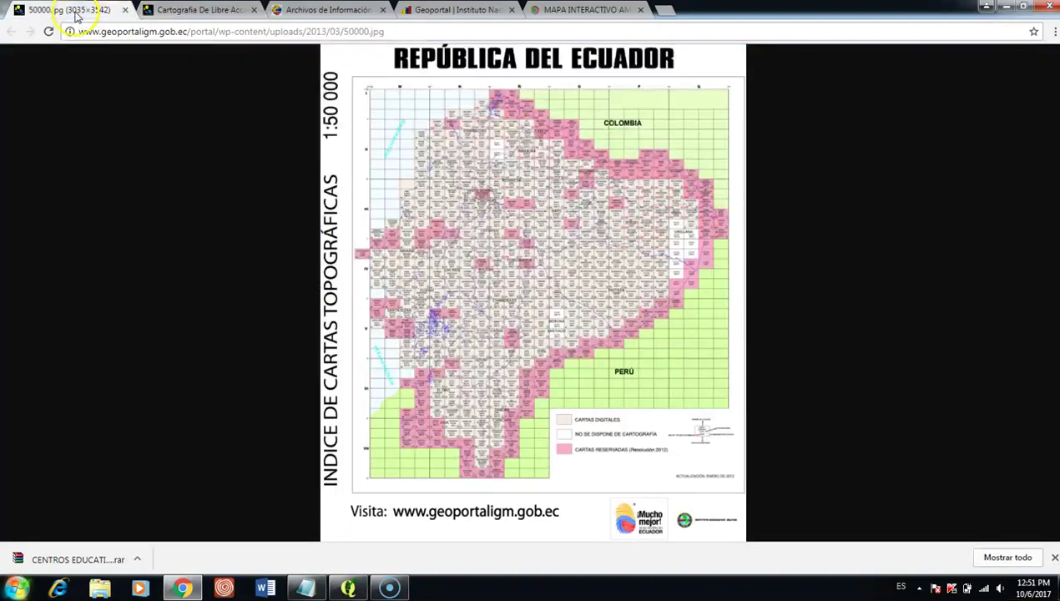
left_click(457, 376)
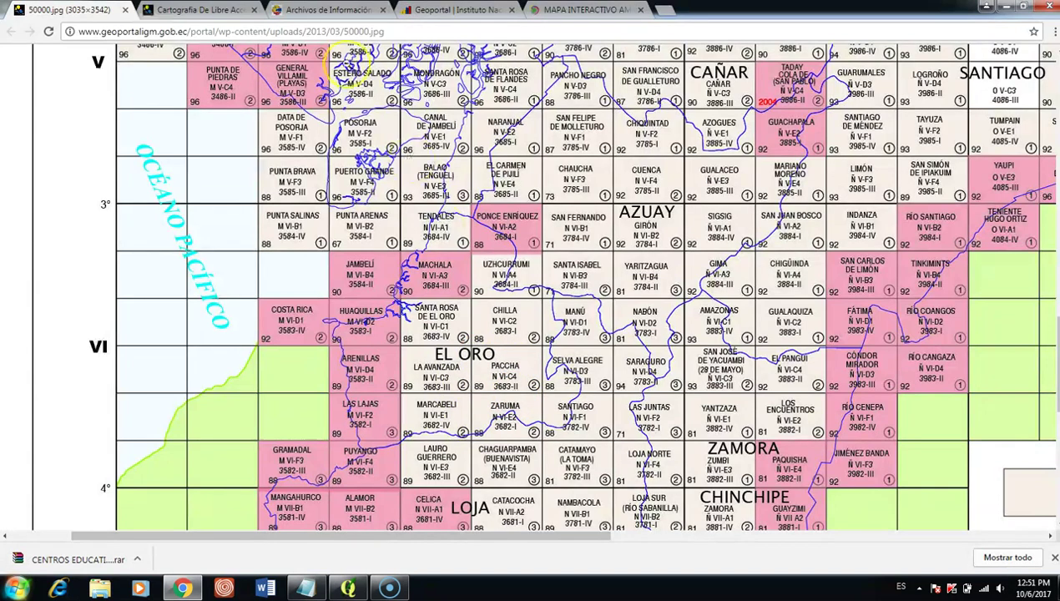
left_click(201, 10)
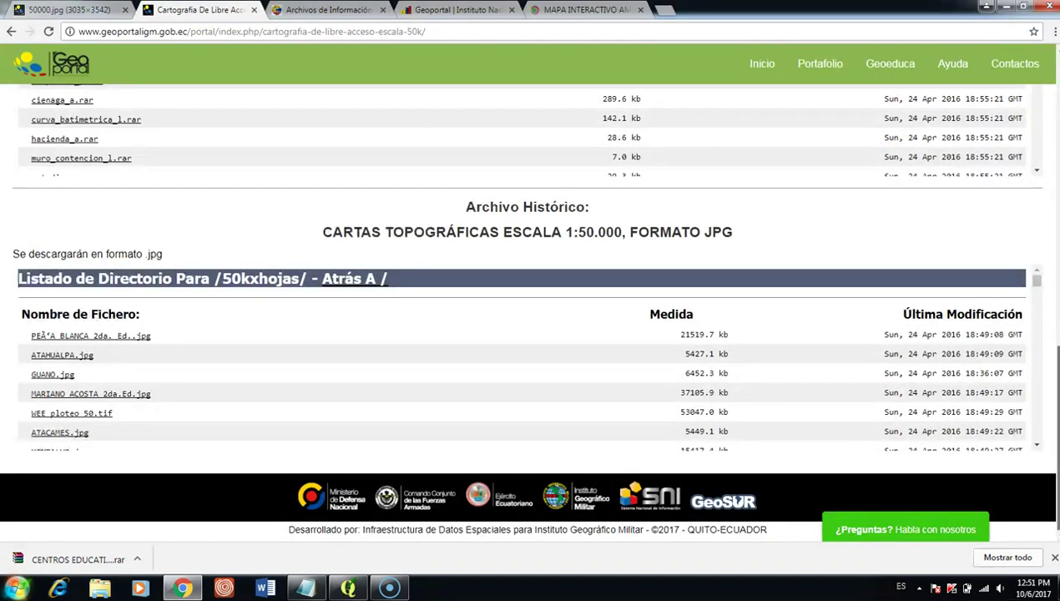
scroll(526, 311, "up", 1)
Step: Download via_l.rar from the /50k continuo/ list, then return to the INEC Geoportal page
scroll(1055, 359, "up", 2)
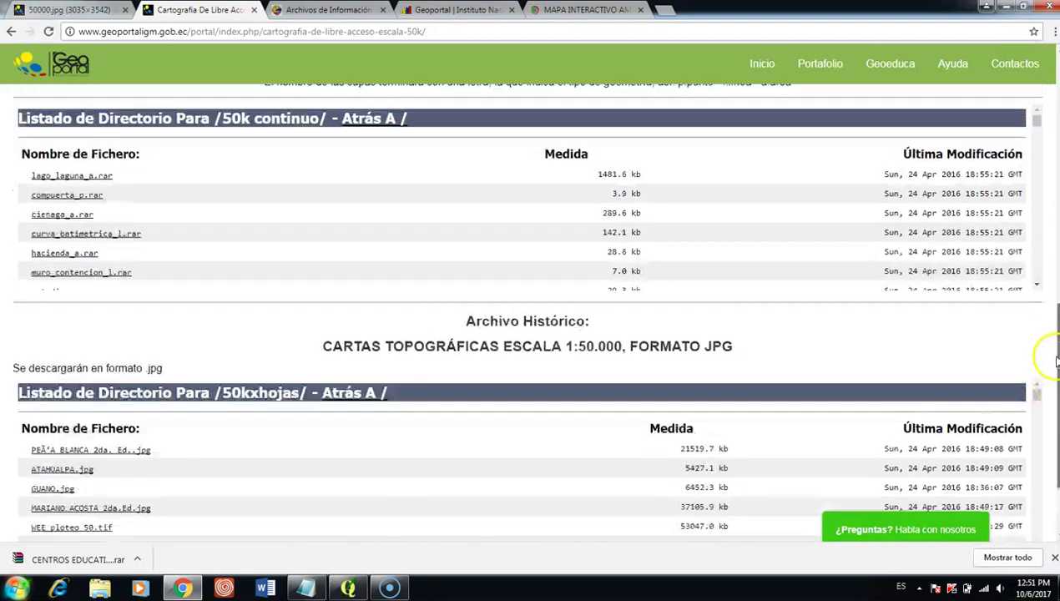
left_click_drag(1056, 359, 1049, 303)
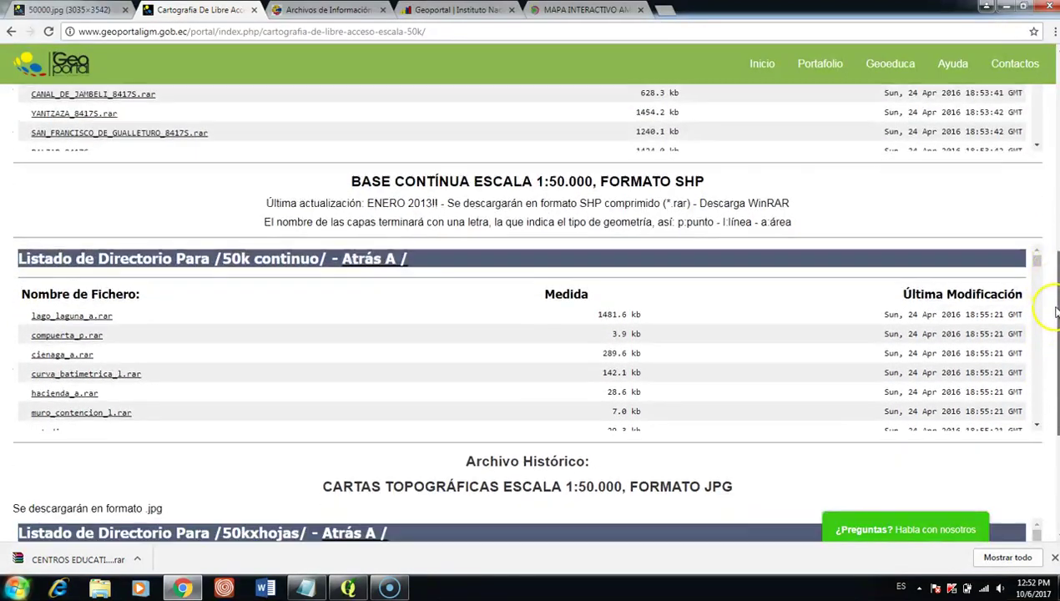
left_click_drag(1035, 261, 1035, 267)
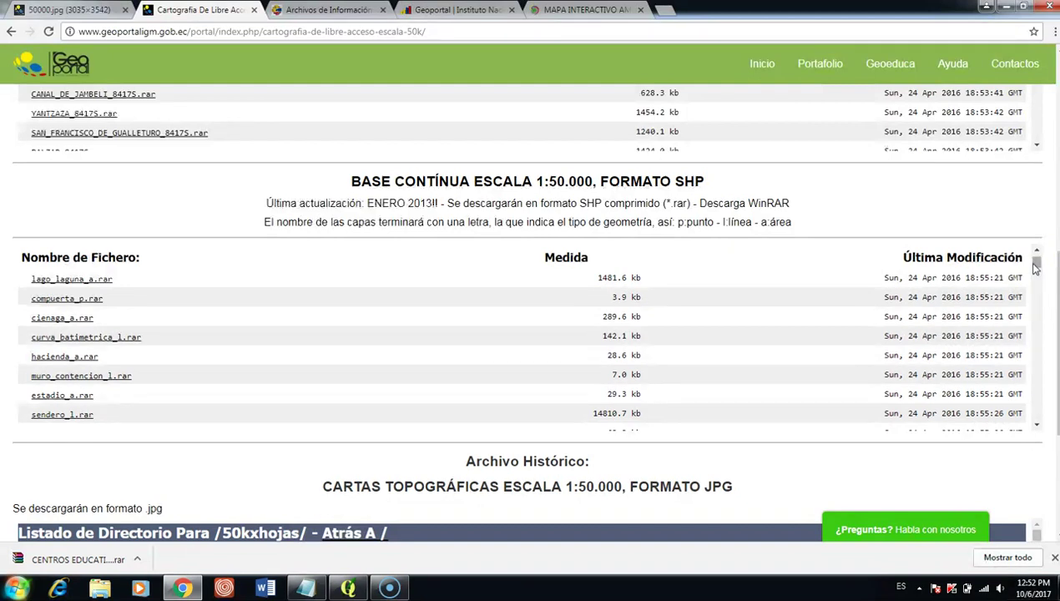
left_click_drag(1036, 265, 1039, 277)
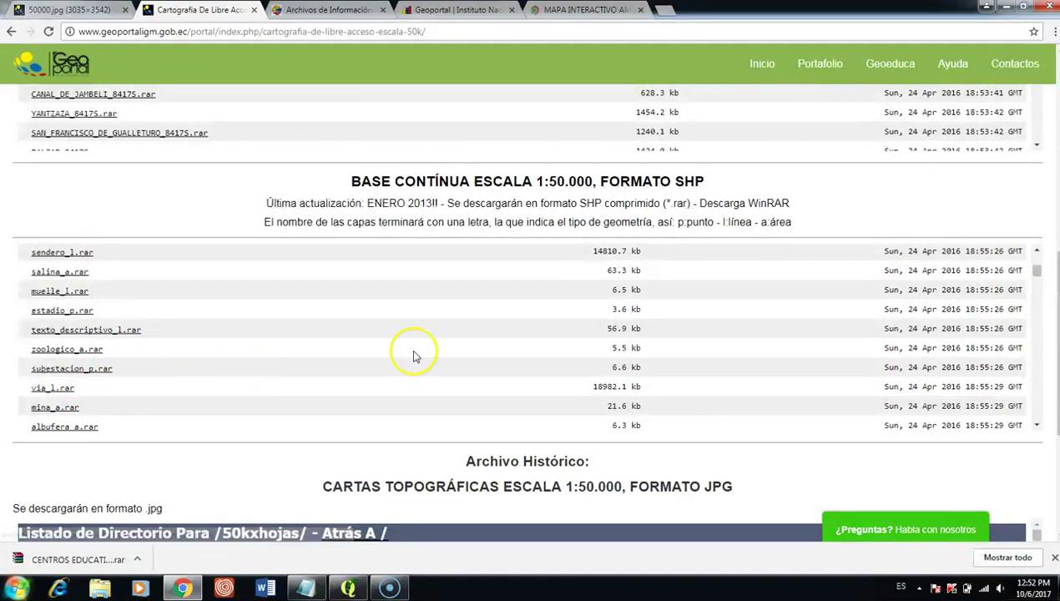
left_click(51, 391)
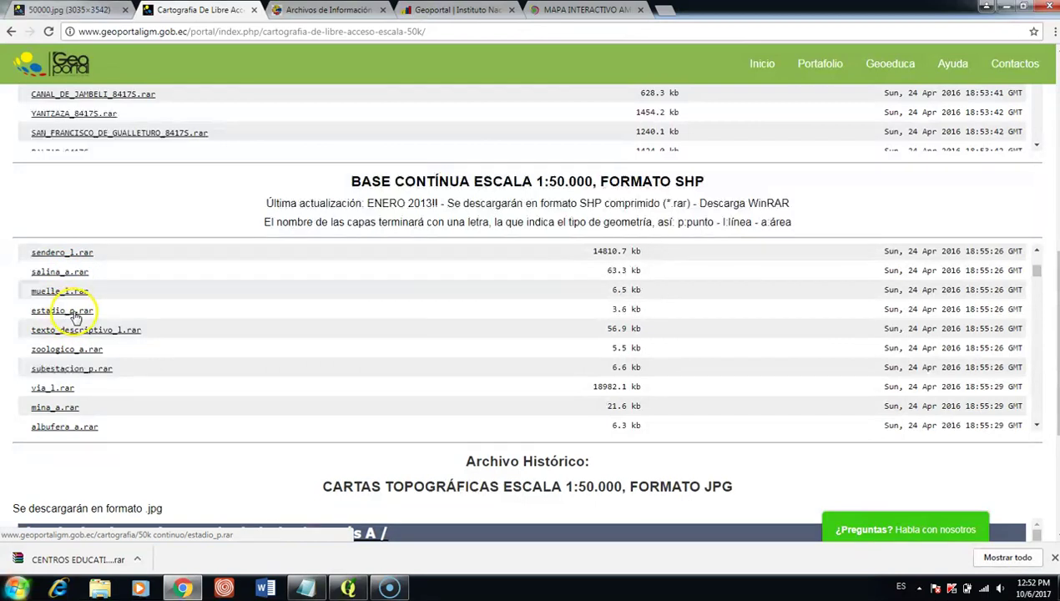
left_click(53, 389)
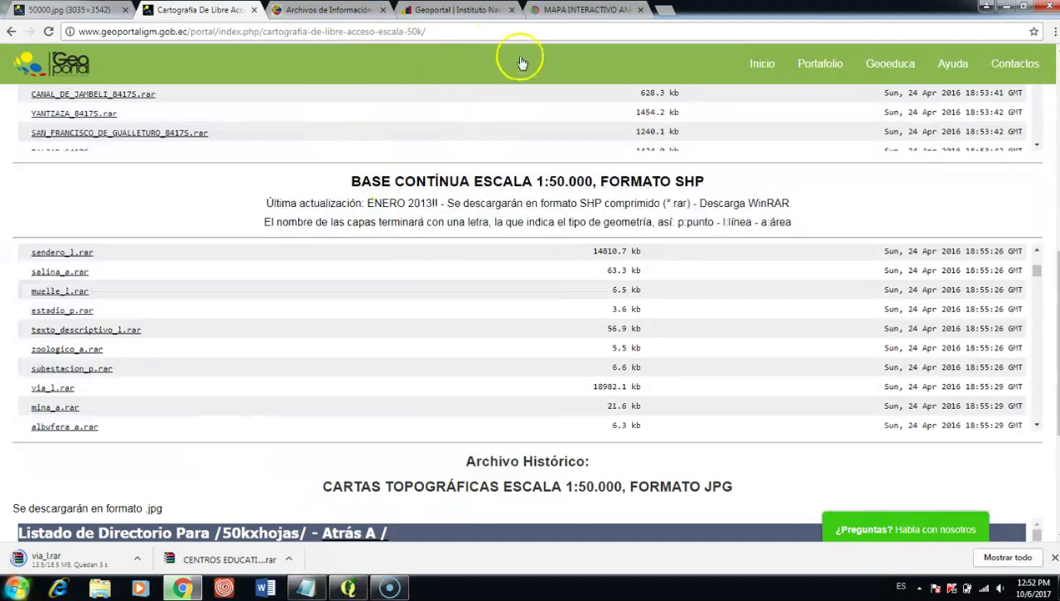
left_click(466, 11)
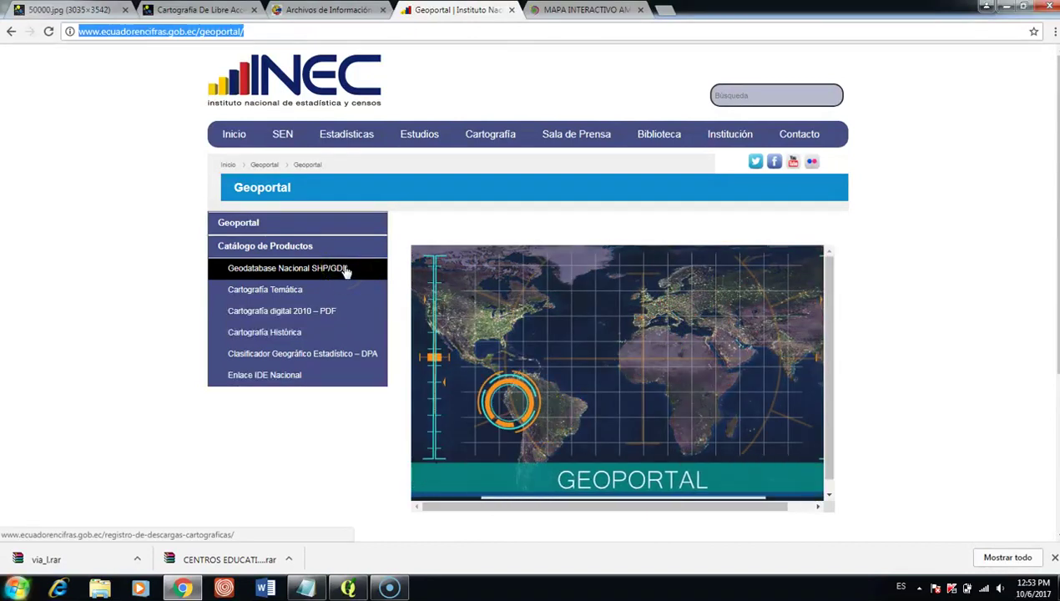
Step: Open Geodatabase Nacional SHP/GDB and accept the use policies to reach the download registration form
left_click(327, 272)
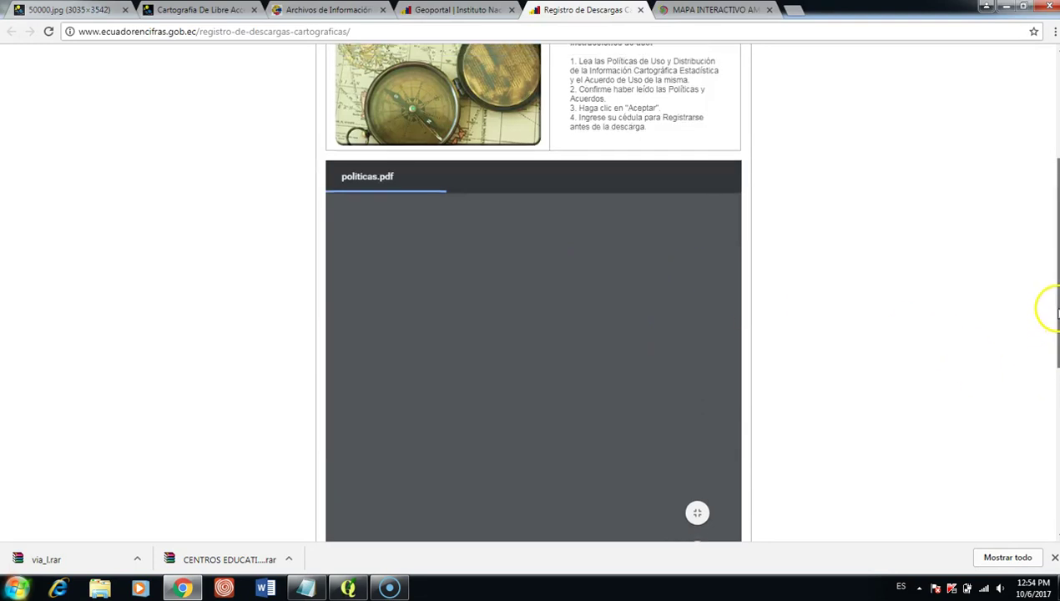
left_click_drag(1055, 317, 1056, 445)
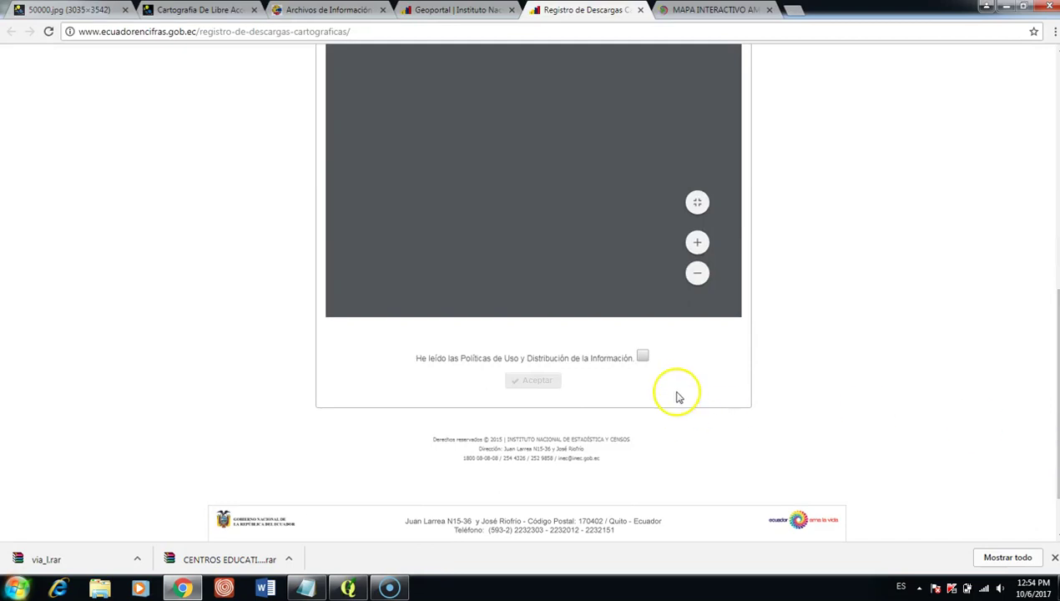
left_click(641, 358)
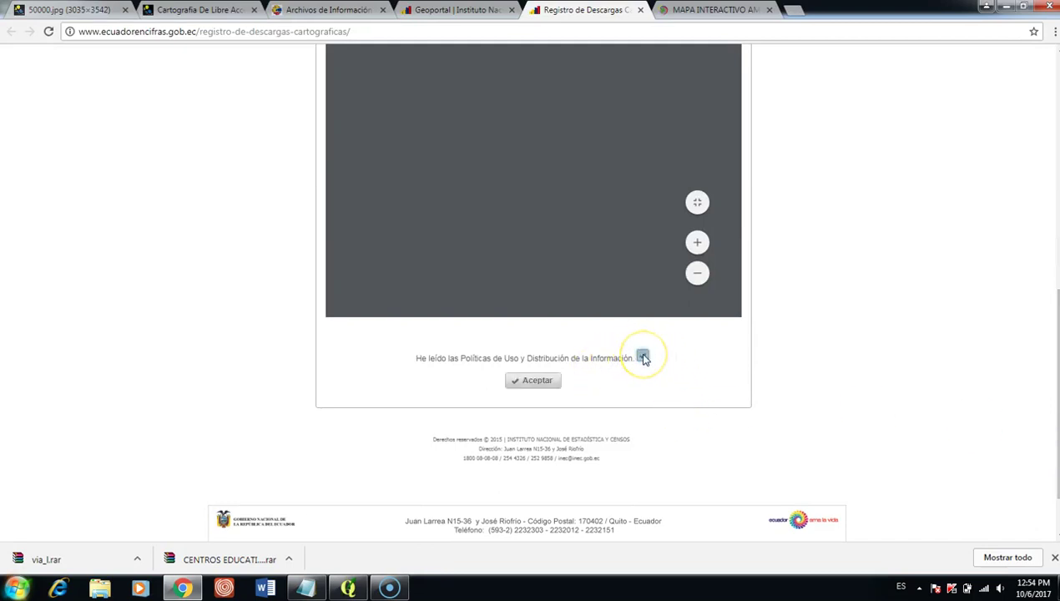
left_click(555, 389)
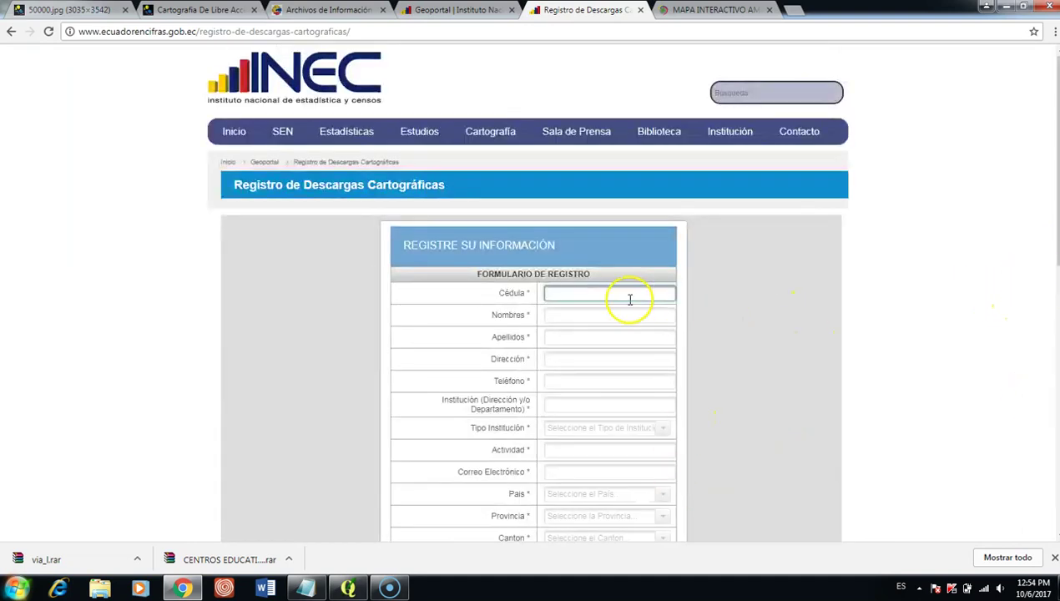
left_click(625, 294)
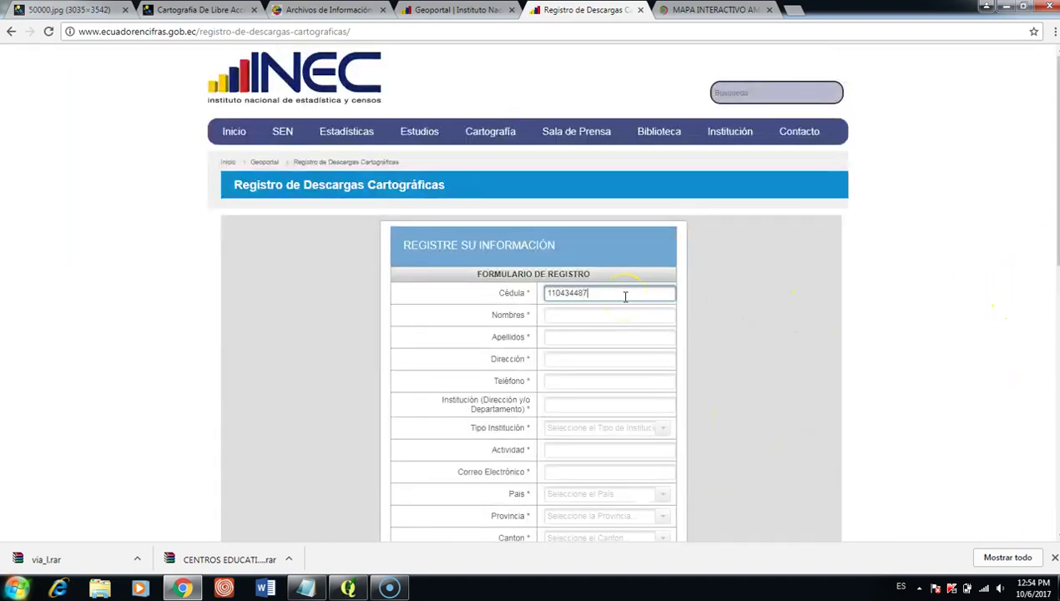
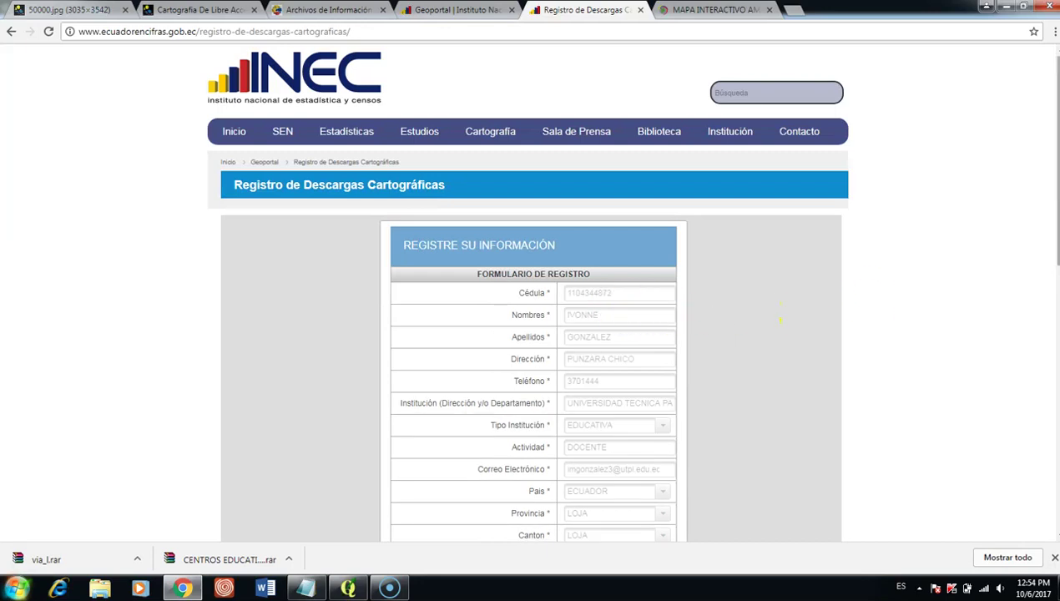
Step: Enter the cédula ID number and download Geodatabase Versión I SHP Depurada, then go to the next tab
left_click_drag(1055, 238, 1055, 346)
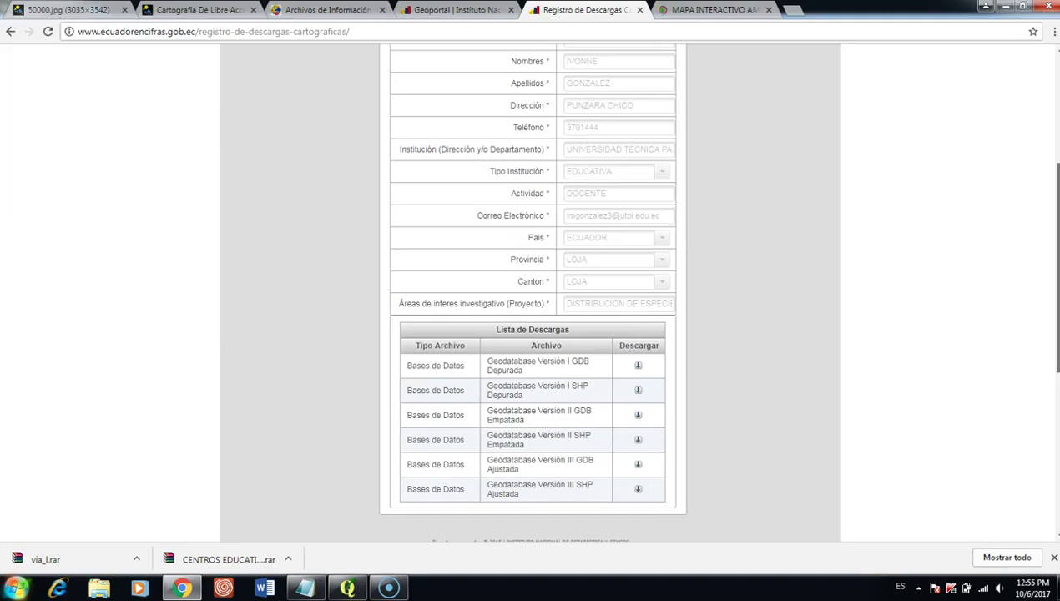
left_click_drag(1056, 346, 1056, 382)
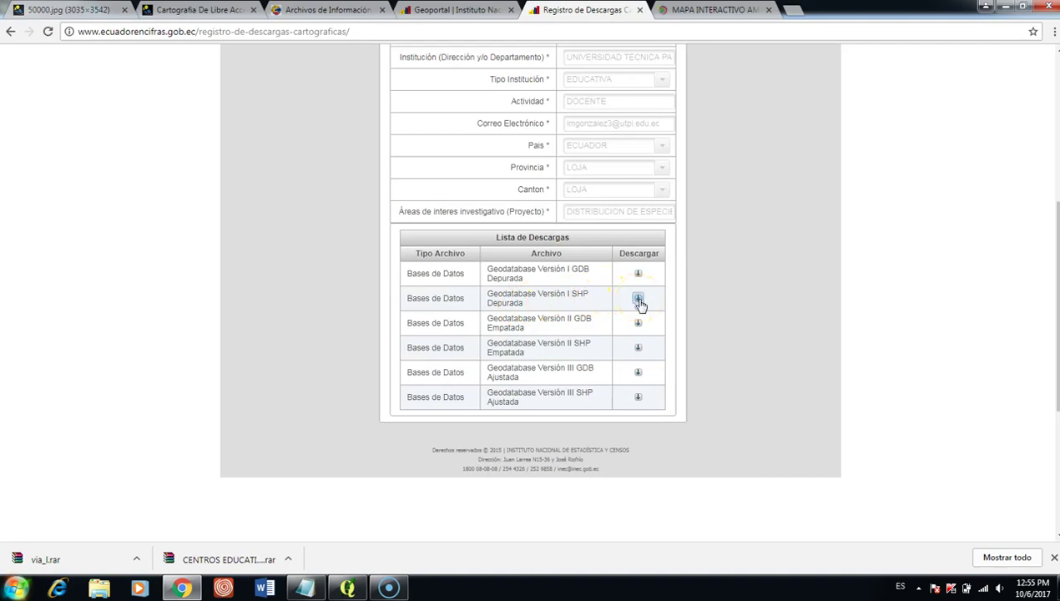
left_click(639, 302)
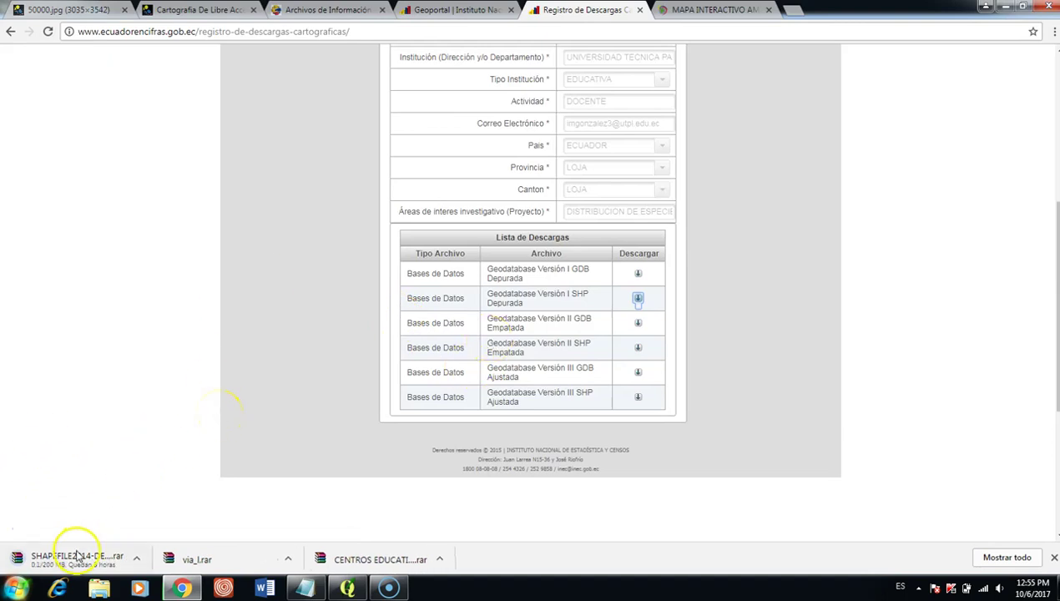
key("ctrl+Tab")
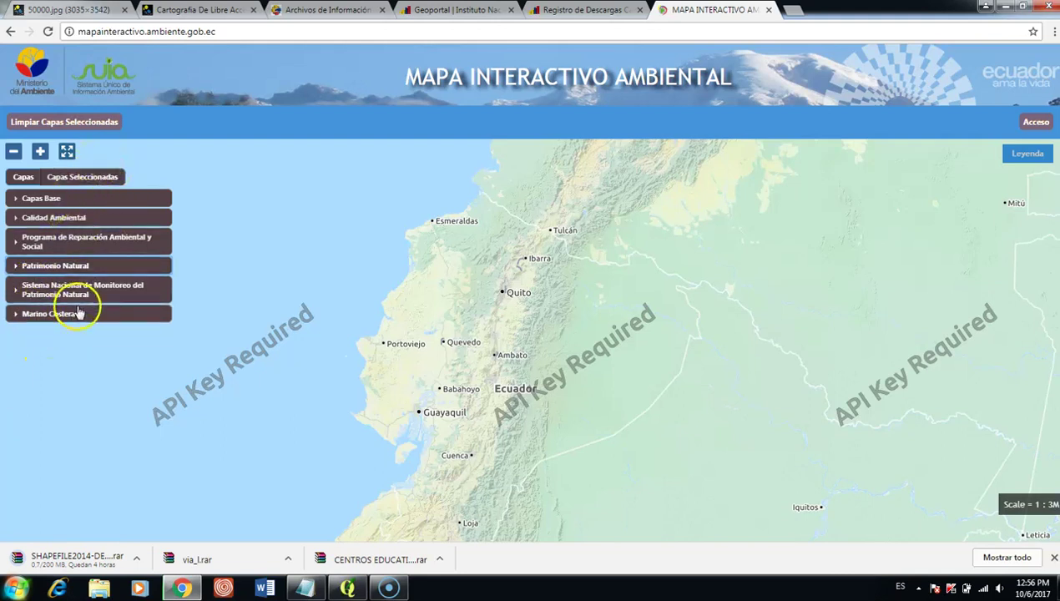
Step: Expand and collapse the Calidad Ambiental, Reparación, Patrimonio Natural, Monitoreo and Marino Costera groups
left_click(21, 217)
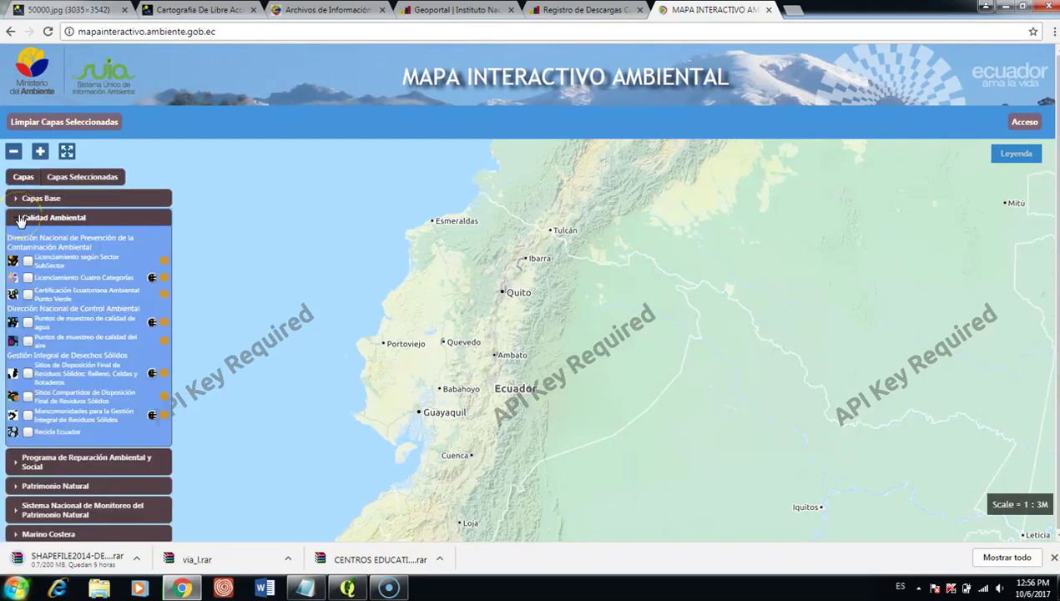
left_click(21, 218)
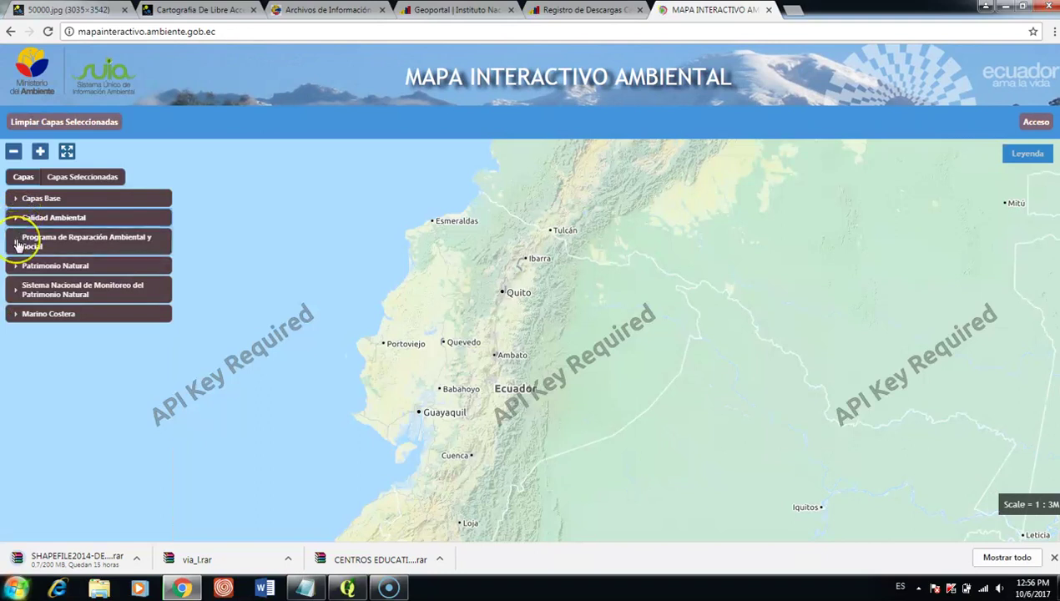
left_click(19, 244)
left_click(19, 244)
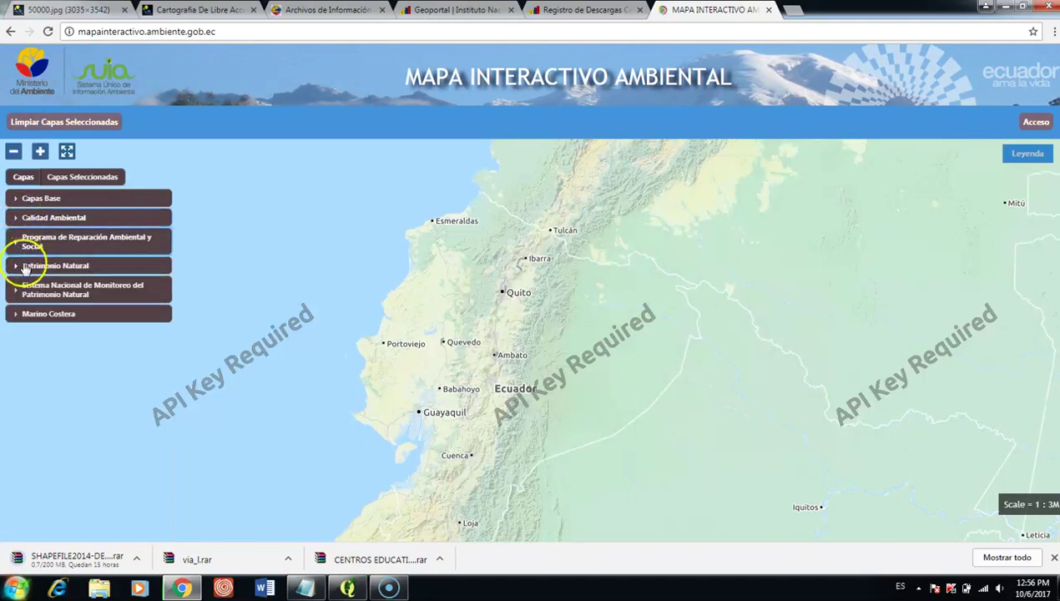
left_click(28, 267)
left_click(28, 267)
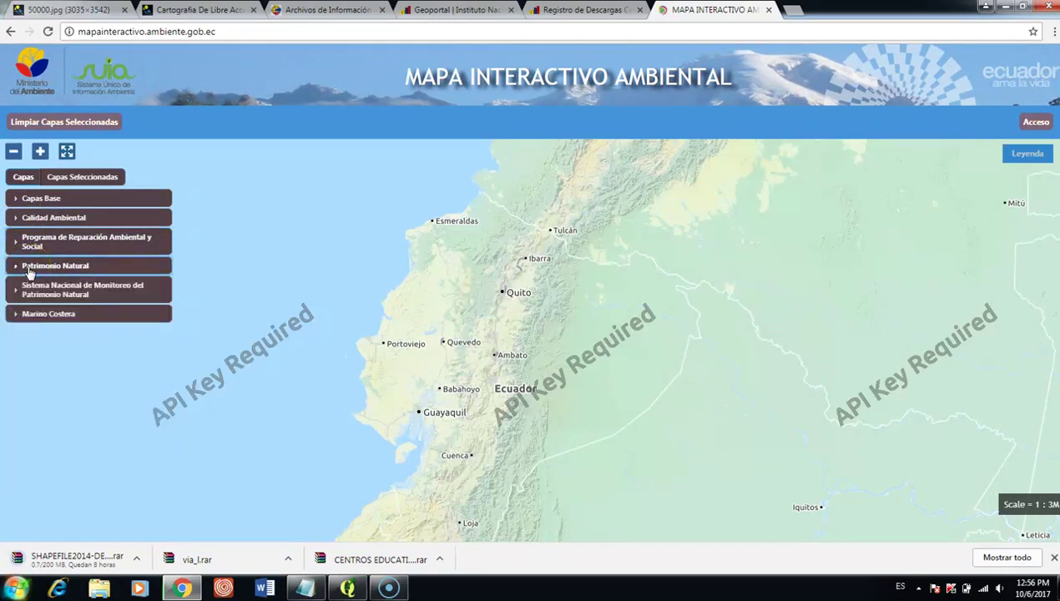
left_click(31, 292)
left_click(31, 292)
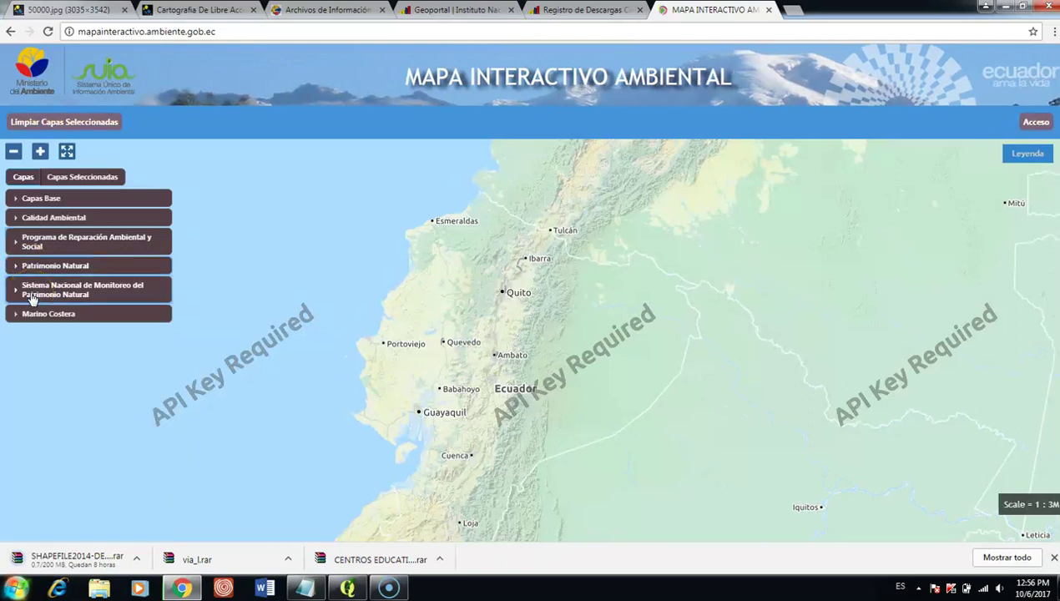
left_click(33, 316)
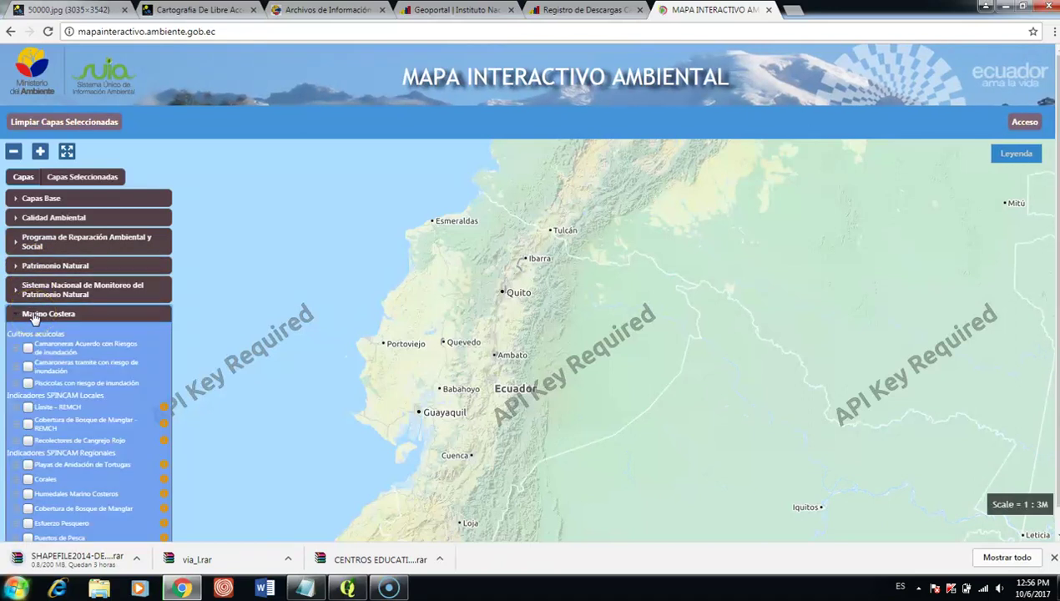
left_click(34, 317)
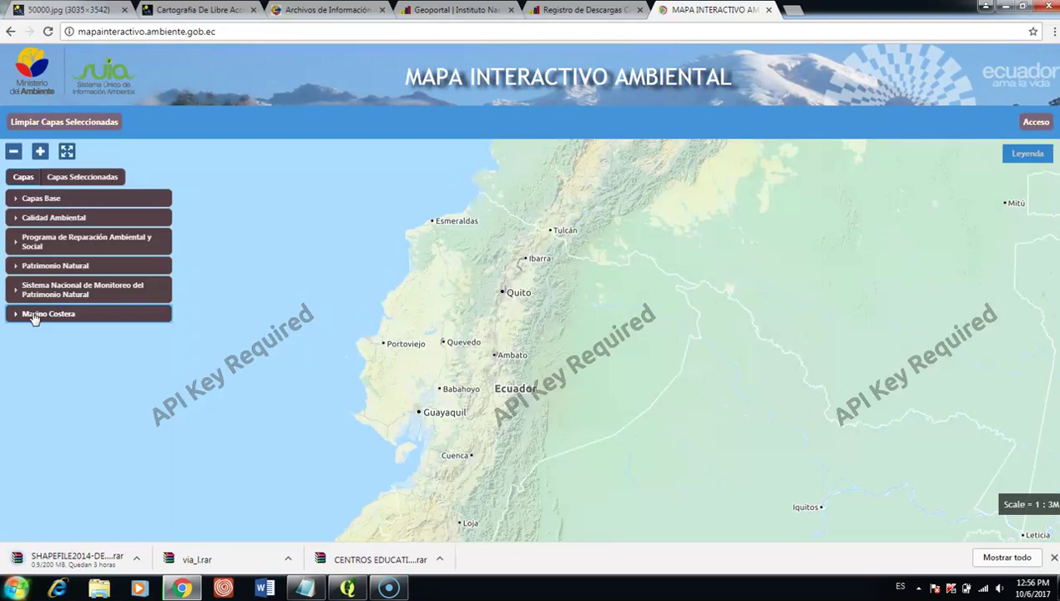
left_click(28, 292)
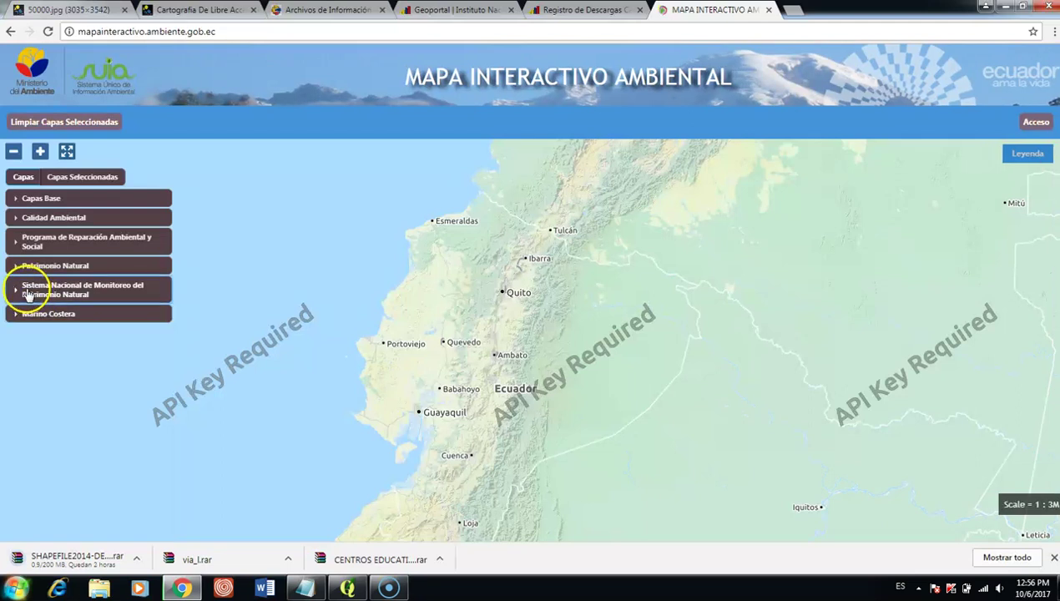
left_click(37, 292)
Step: Under Patrimonio Natural, download the Areas Protegidas shapefile (snap2017.zip) and close its info window
left_click(39, 266)
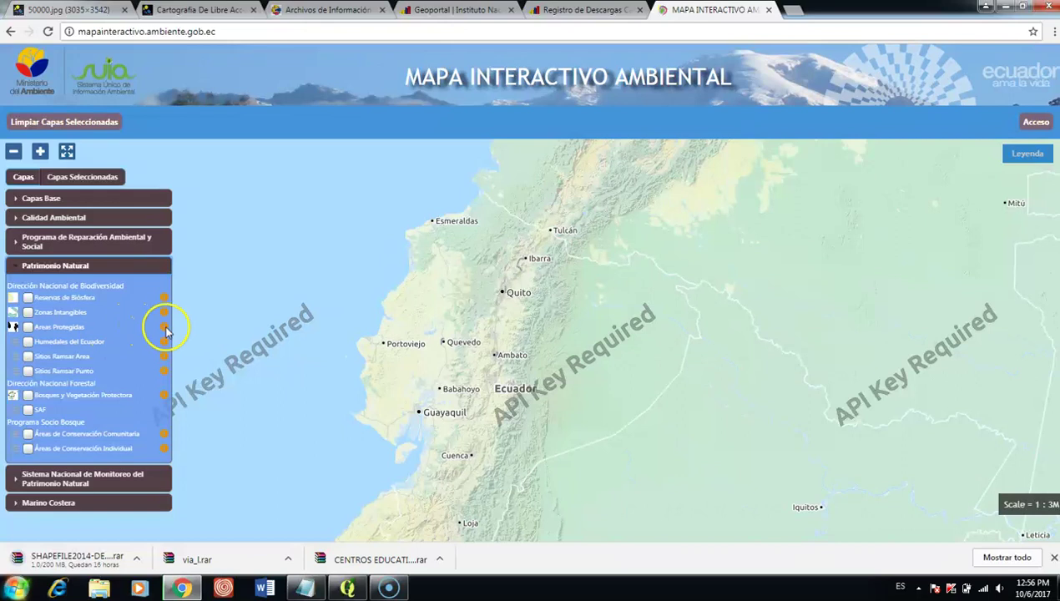
left_click(164, 328)
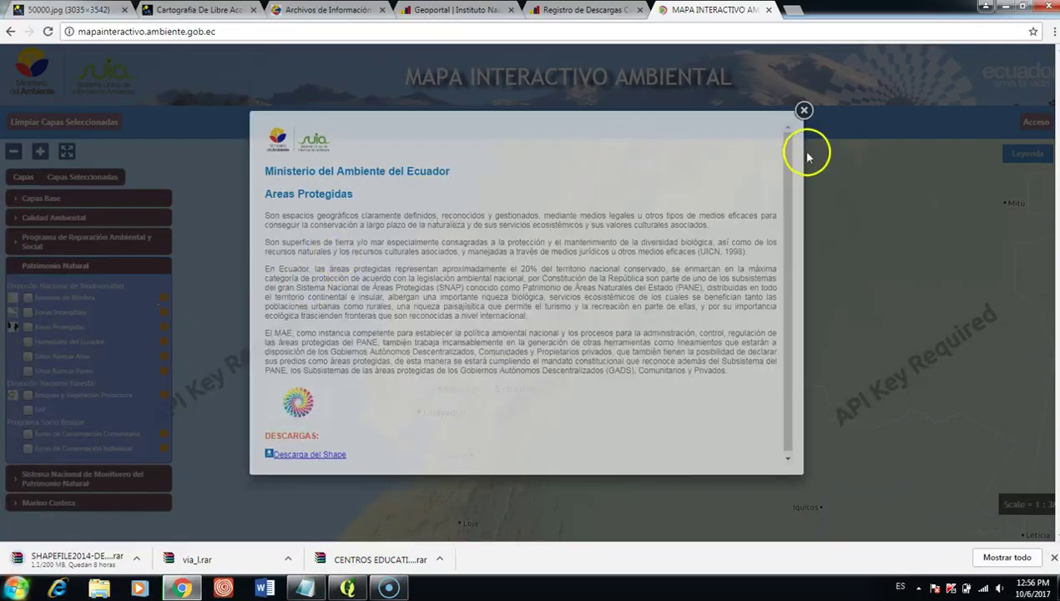
scroll(788, 151, "down", 1)
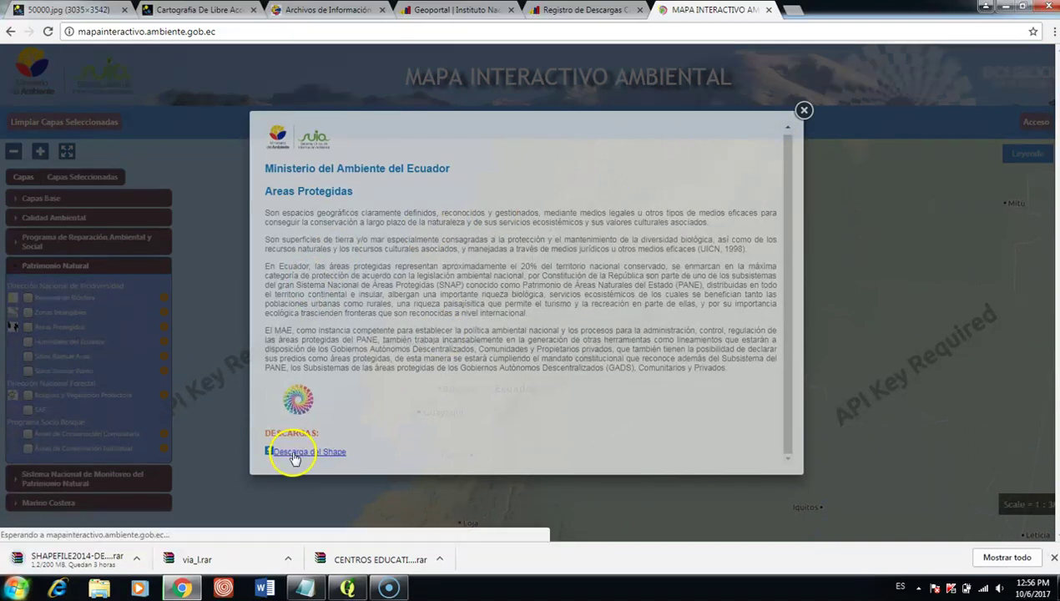
left_click(314, 459)
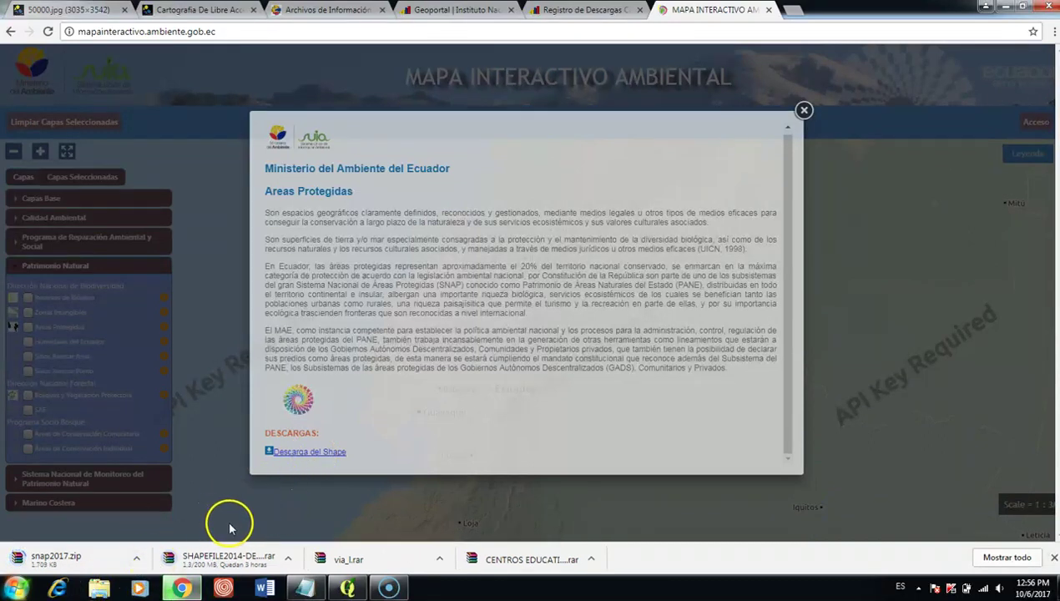
left_click(803, 111)
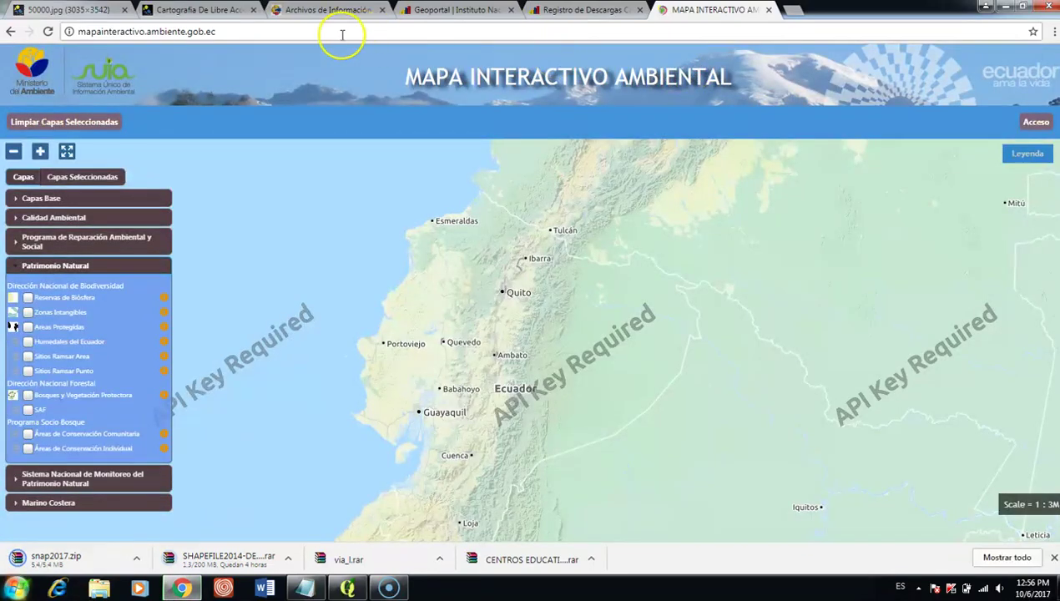
Step: From the INEC Geoportal tab's download bar, show the CENTROS EDUCATIVOS archive in its folder
left_click(352, 20)
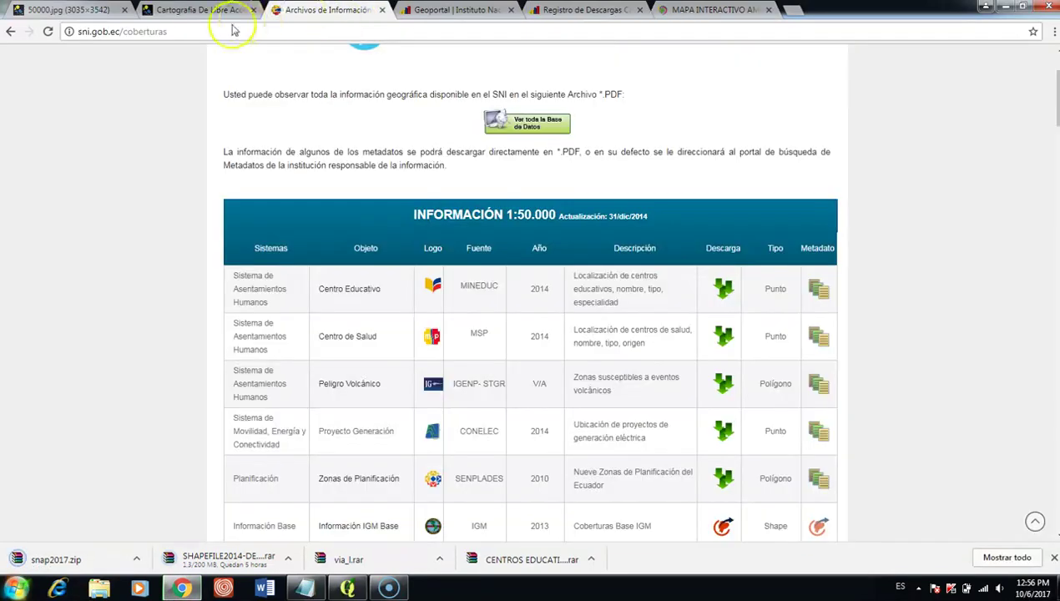
left_click(418, 15)
scroll(334, 526, "down", 1)
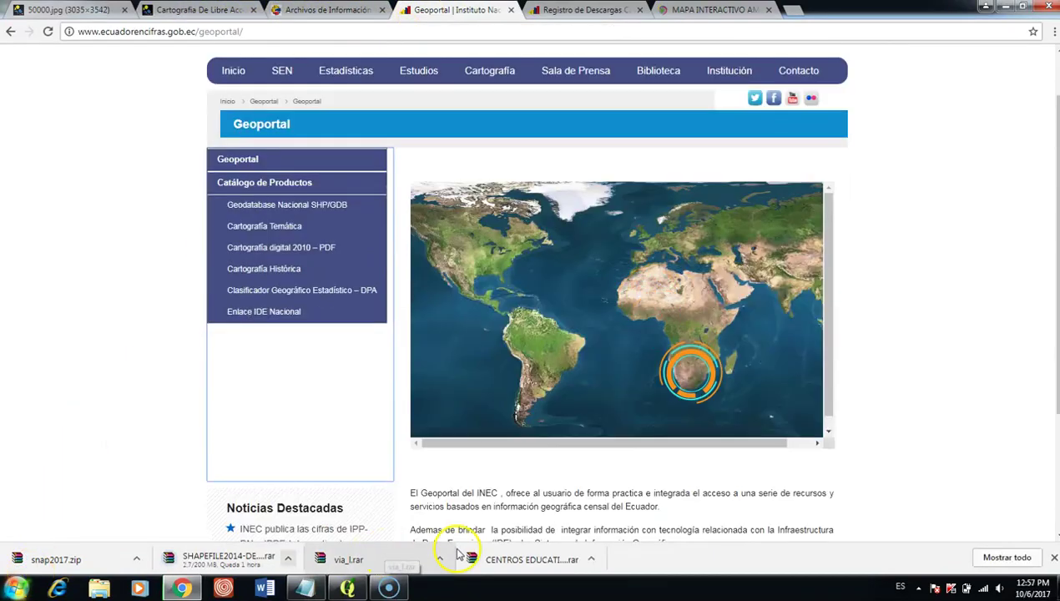
left_click(594, 561)
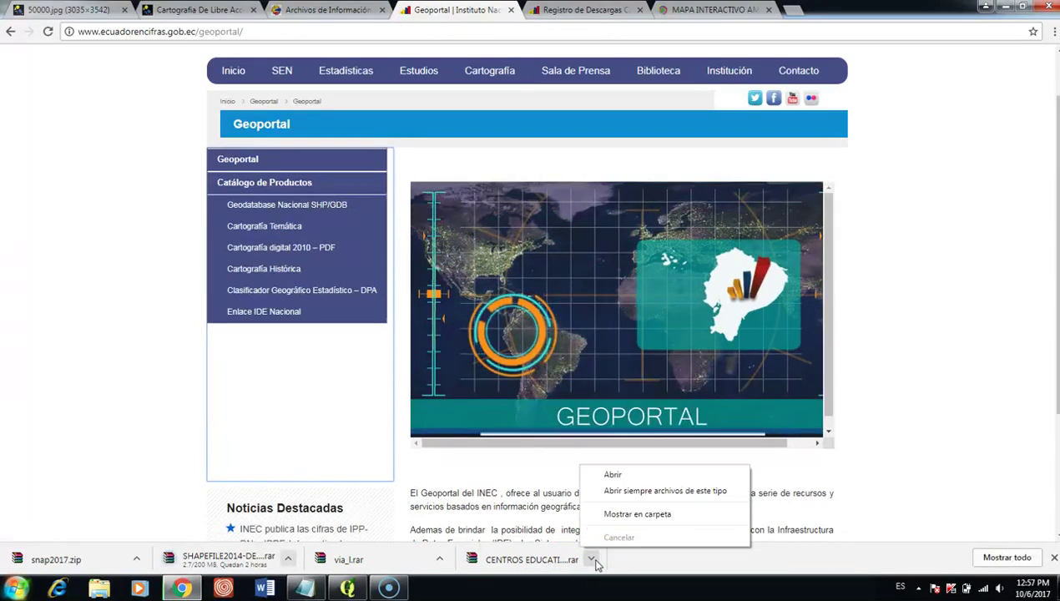
left_click(618, 516)
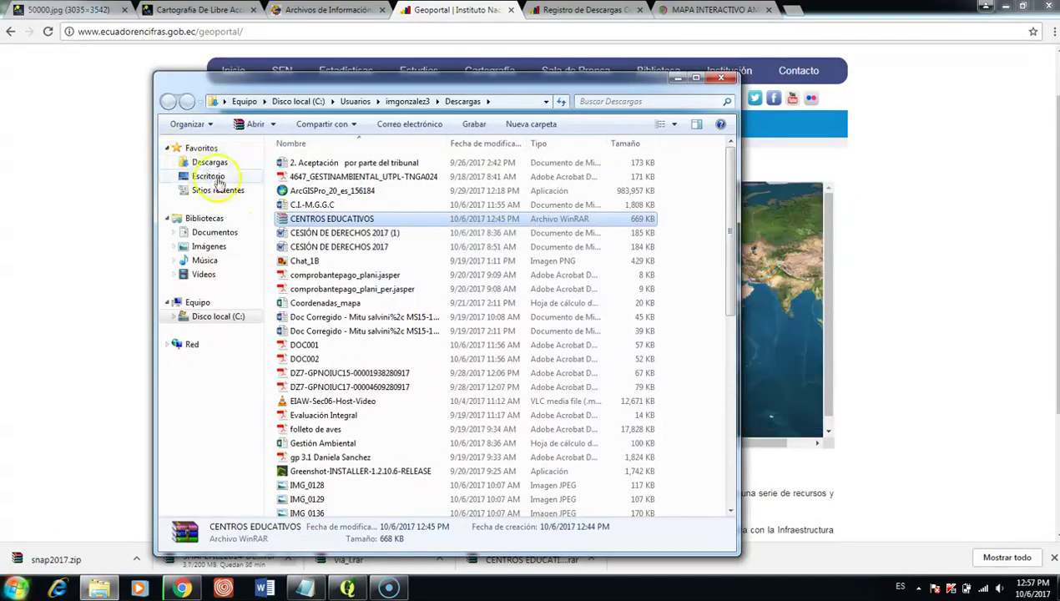
Step: Extract the CENTROS EDUCATIVOS archive into a 'CENTROS EDUCATIVOS' folder
left_click(209, 233)
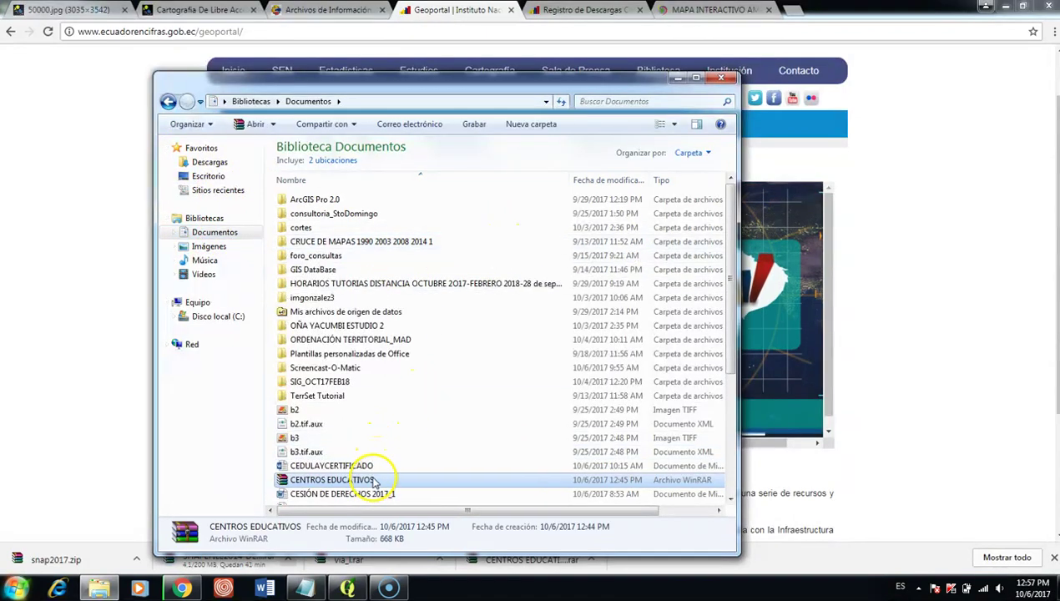
right_click(374, 482)
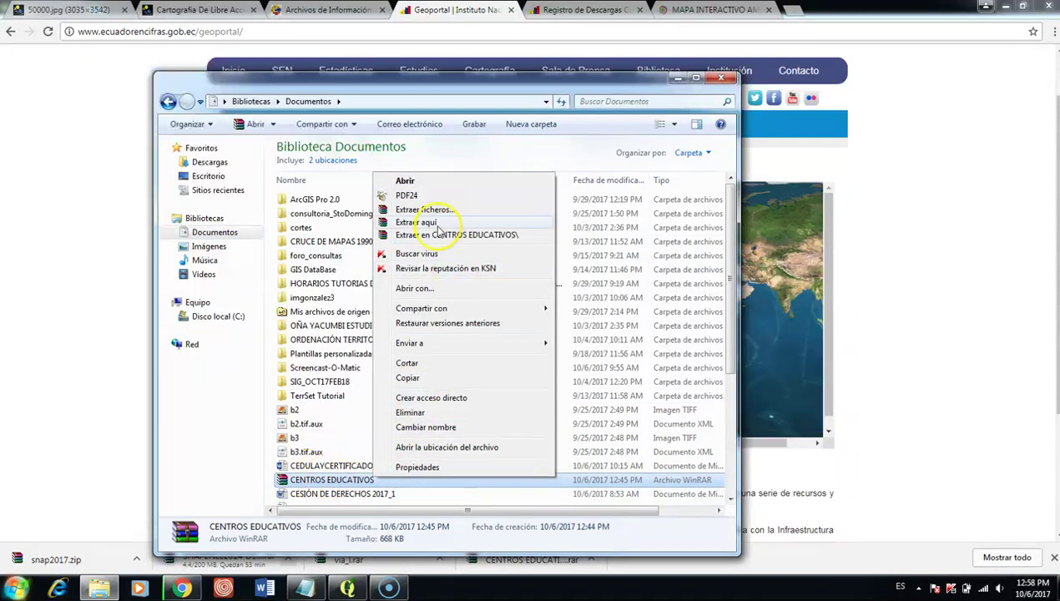
left_click(440, 238)
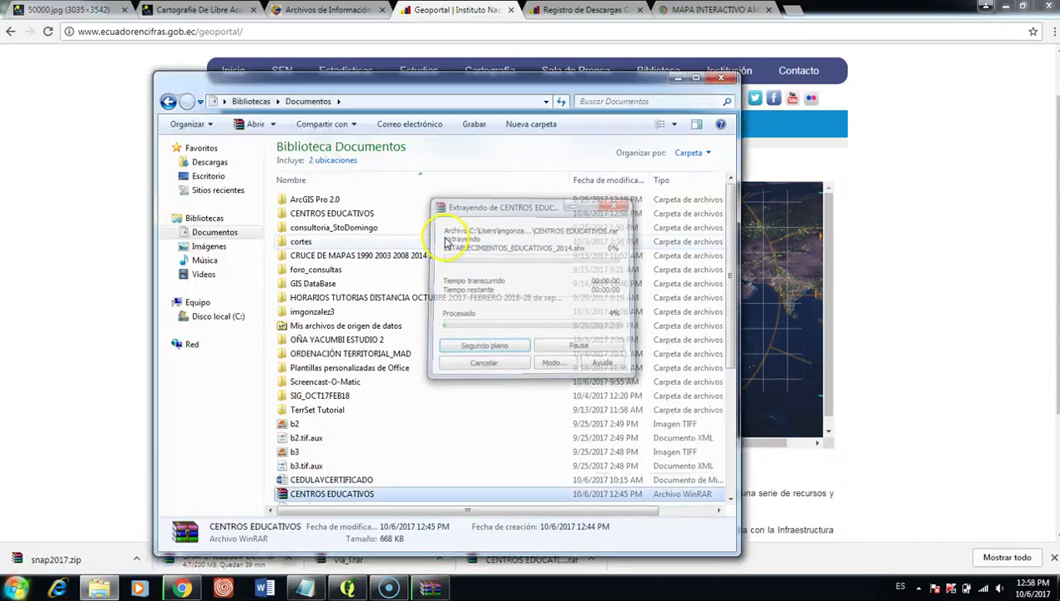
Step: Drag ESTABLECIMIENTOS_EDUCATIVOS_2014.shp from the extracted folder into QGIS
double_click(372, 213)
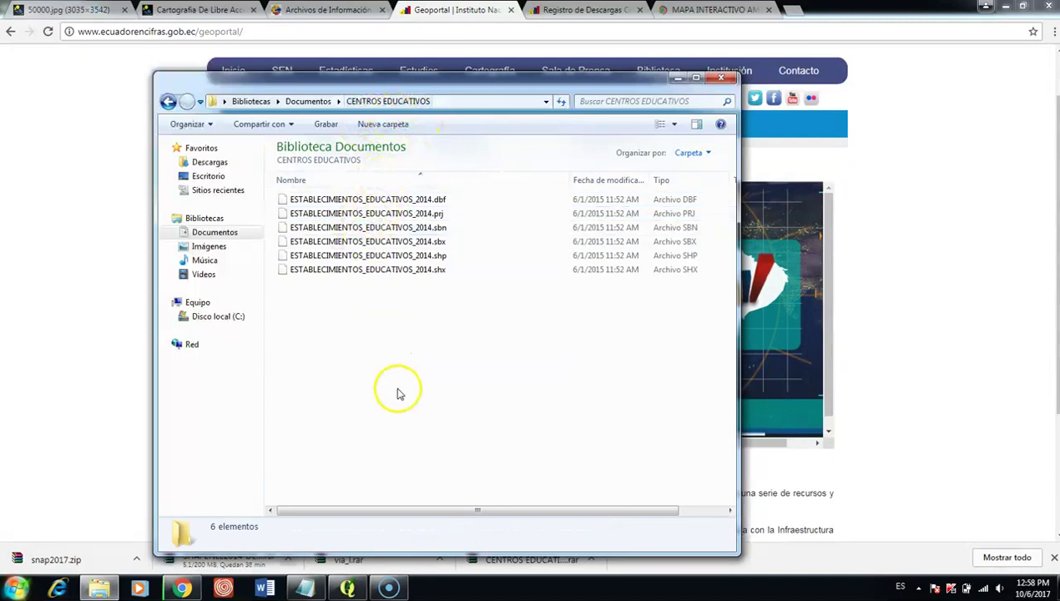
left_click(420, 259)
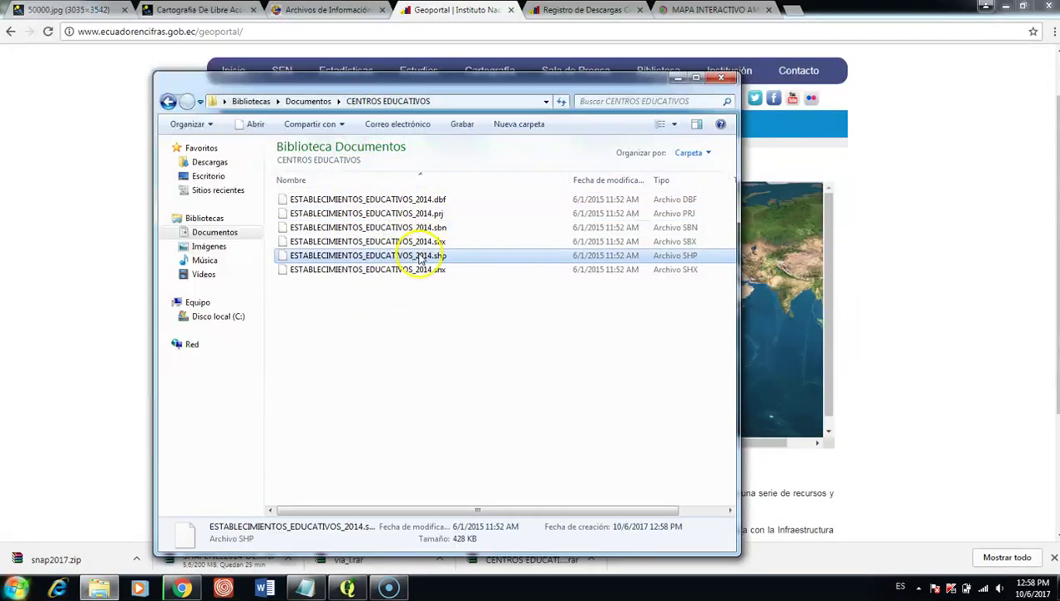
mouse_move(387, 263)
left_mouse_down()
mouse_move(403, 494)
mouse_move(346, 588)
mouse_move(331, 383)
left_mouse_up()
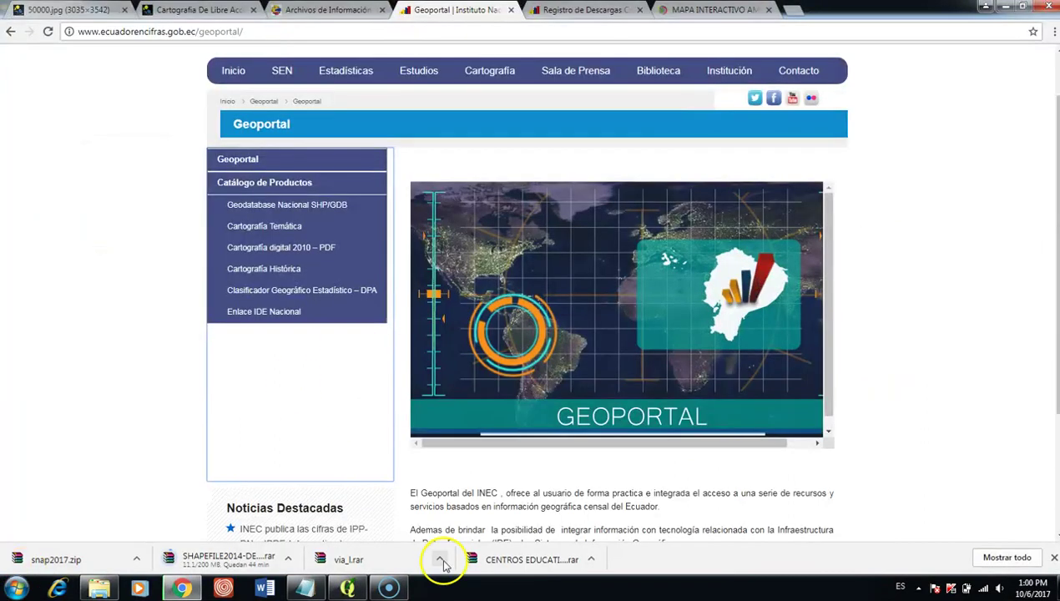
Step: Show the downloaded via_l roads archive in its Descargas folder
left_click(440, 560)
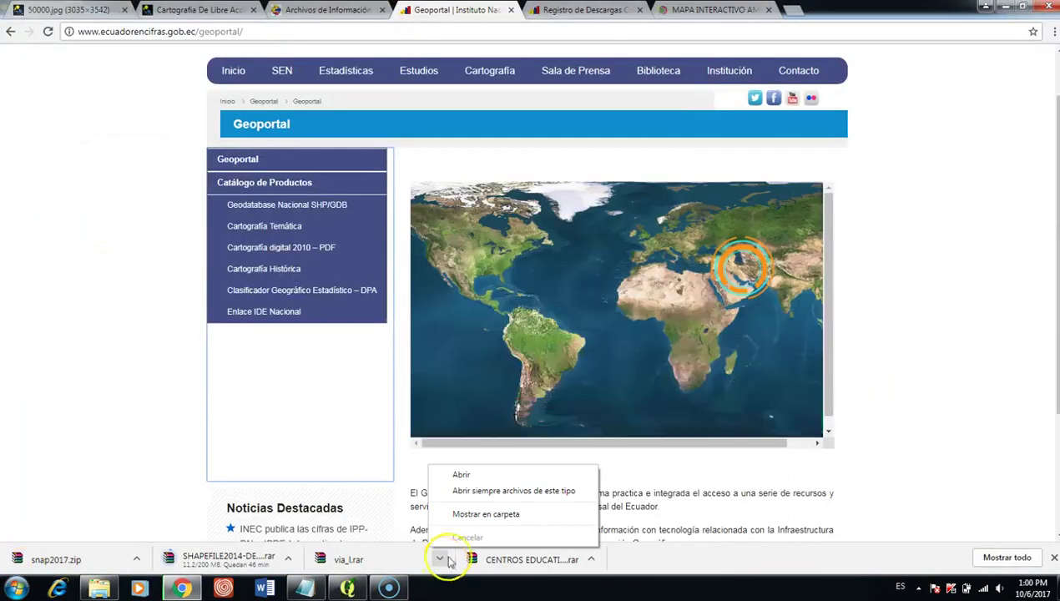
left_click(487, 514)
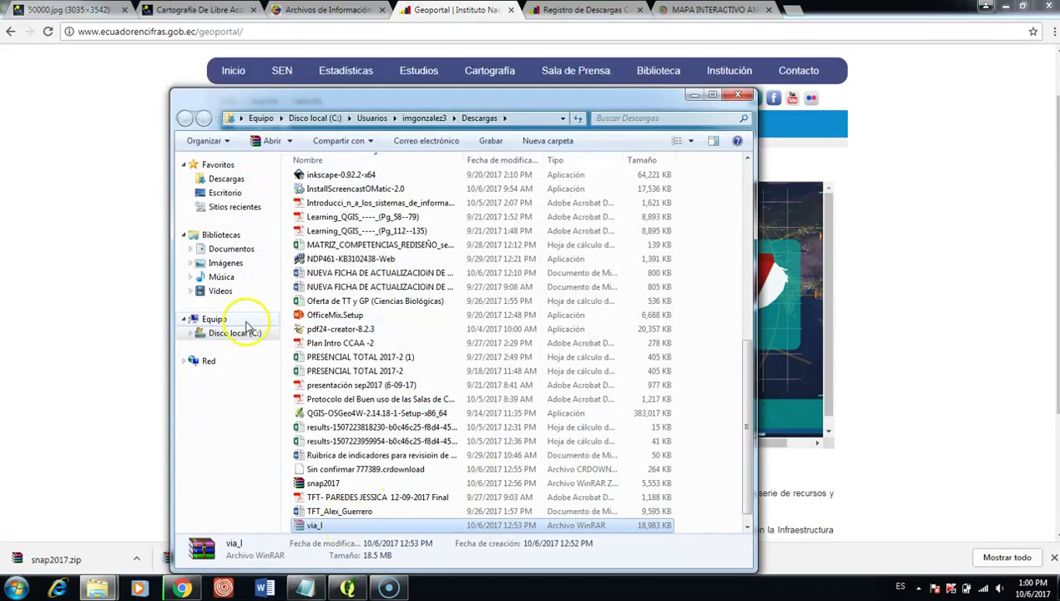
Step: Extract the via_l archive in Documentos into its own via_l folder
left_click(226, 249)
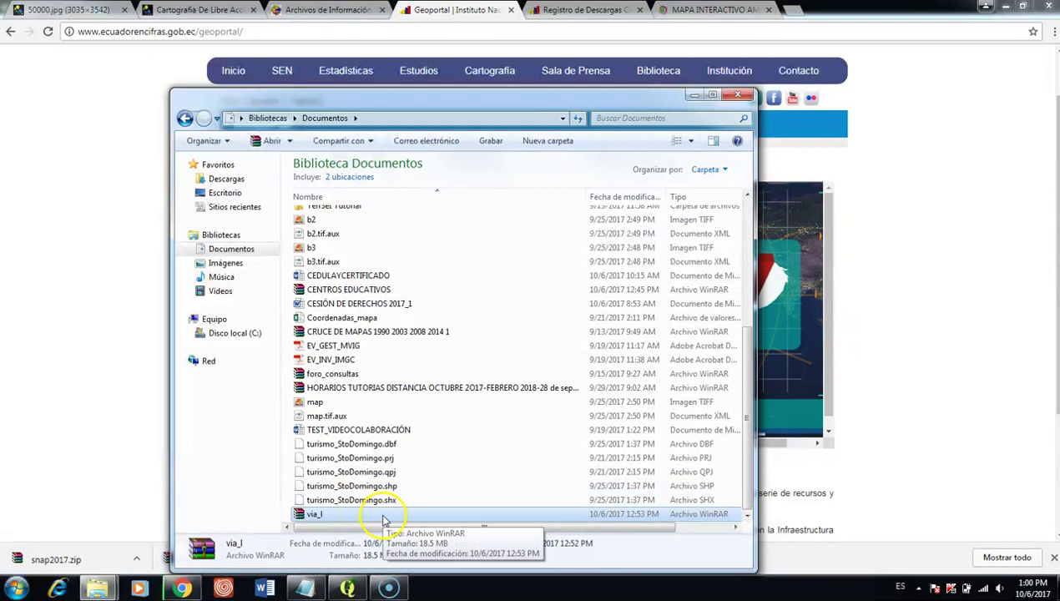
right_click(335, 515)
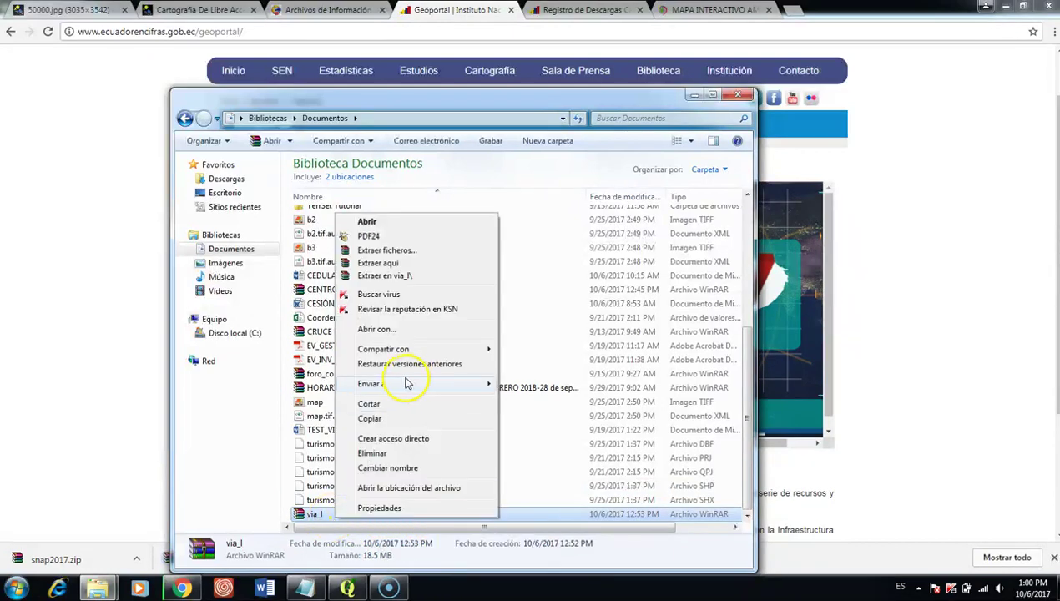
left_click(395, 277)
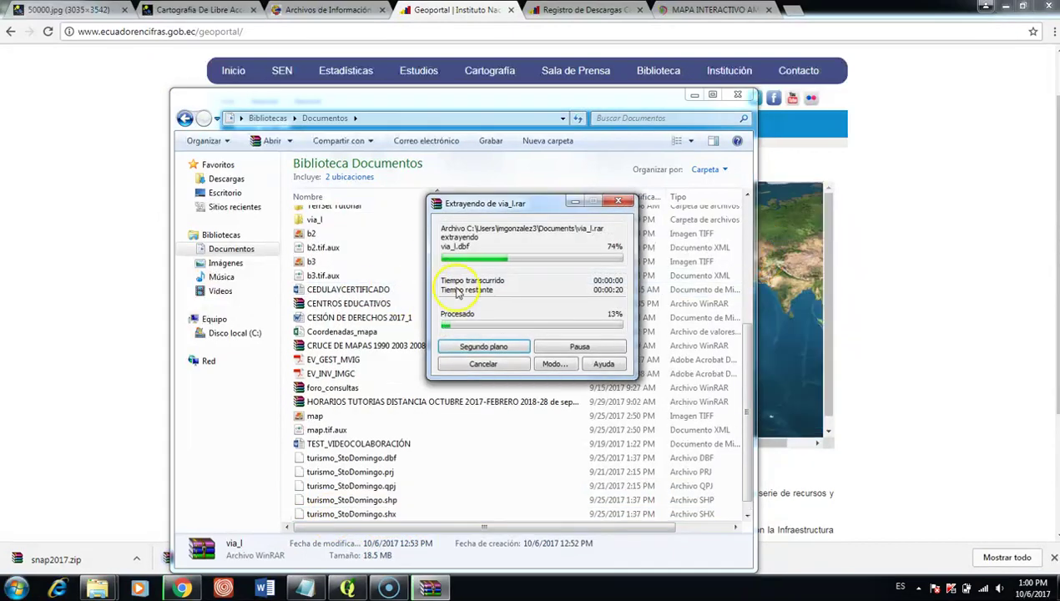
Step: Open the inner via_l folder and drag via_l.shp onto QGIS
double_click(341, 224)
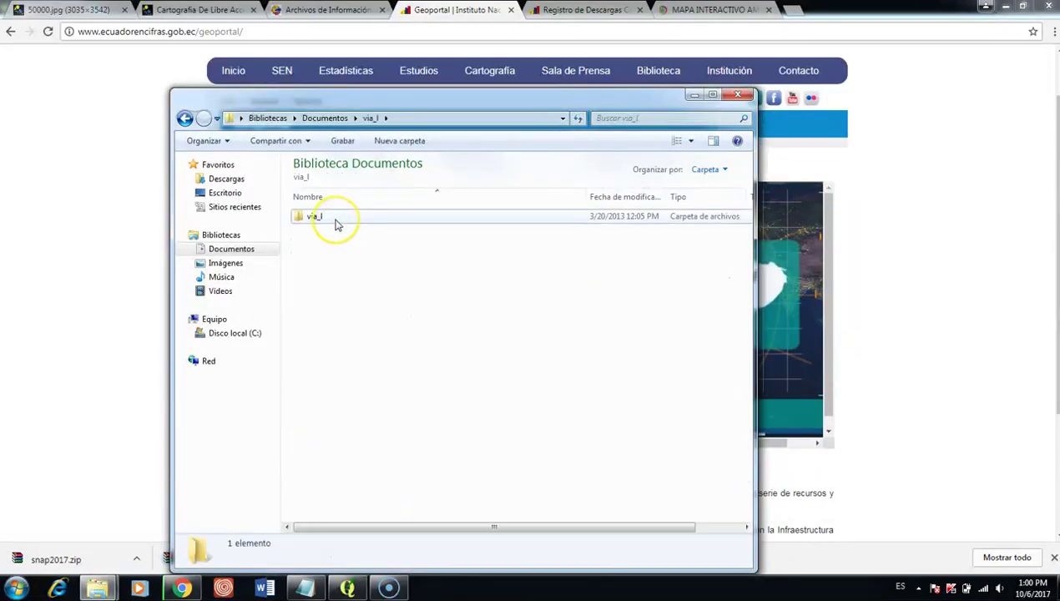
double_click(336, 218)
left_click(338, 272)
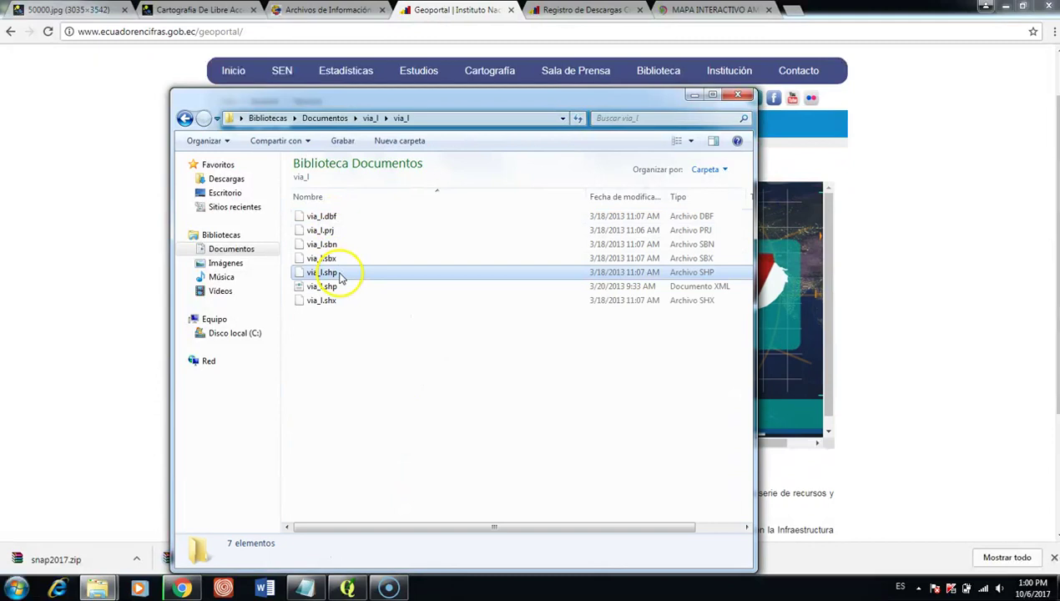
mouse_move(338, 272)
left_mouse_down()
mouse_move(341, 594)
mouse_move(343, 414)
left_mouse_up()
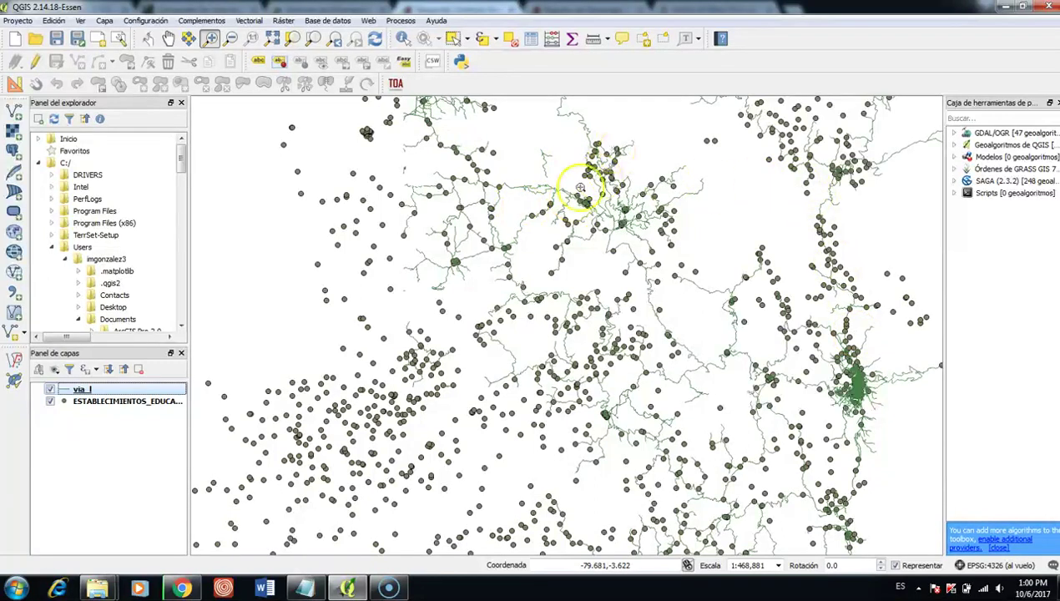
Step: Zoom the map to the via_l layer with 'Zoom a la capa', then return to Chrome's INEC Geoportal
right_click(114, 392)
left_click(124, 357)
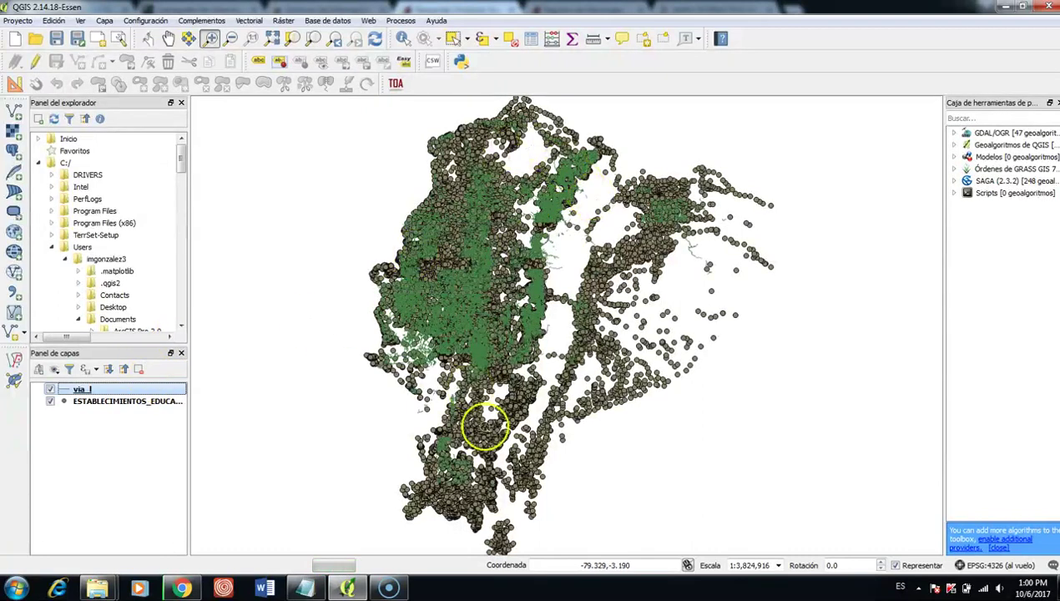
left_click(181, 588)
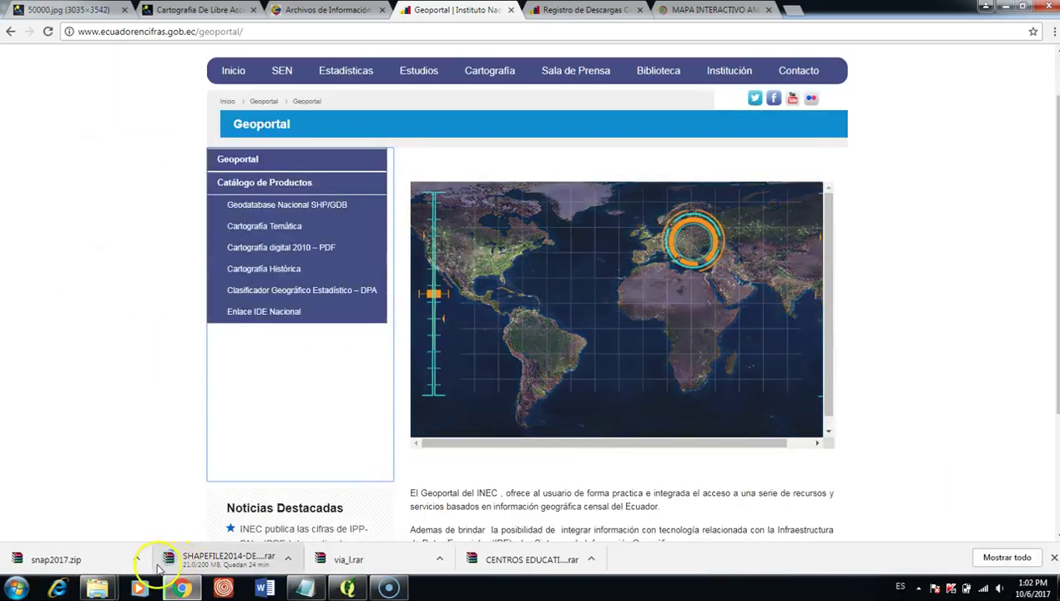
Step: Locate snap2017.zip in Documentos and extract it into its own snap2017 folder
left_click(136, 561)
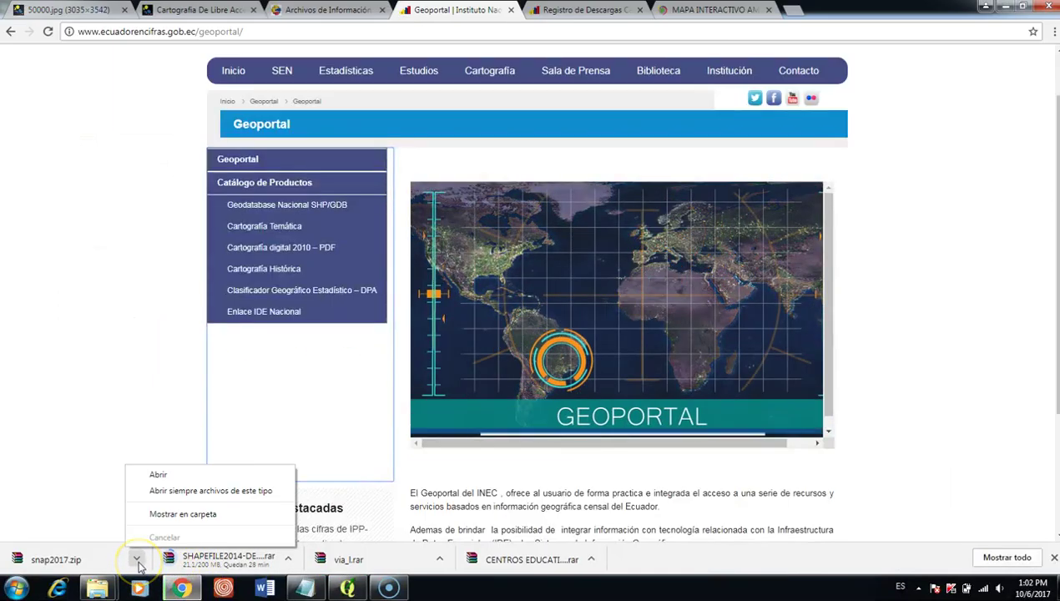
left_click(163, 509)
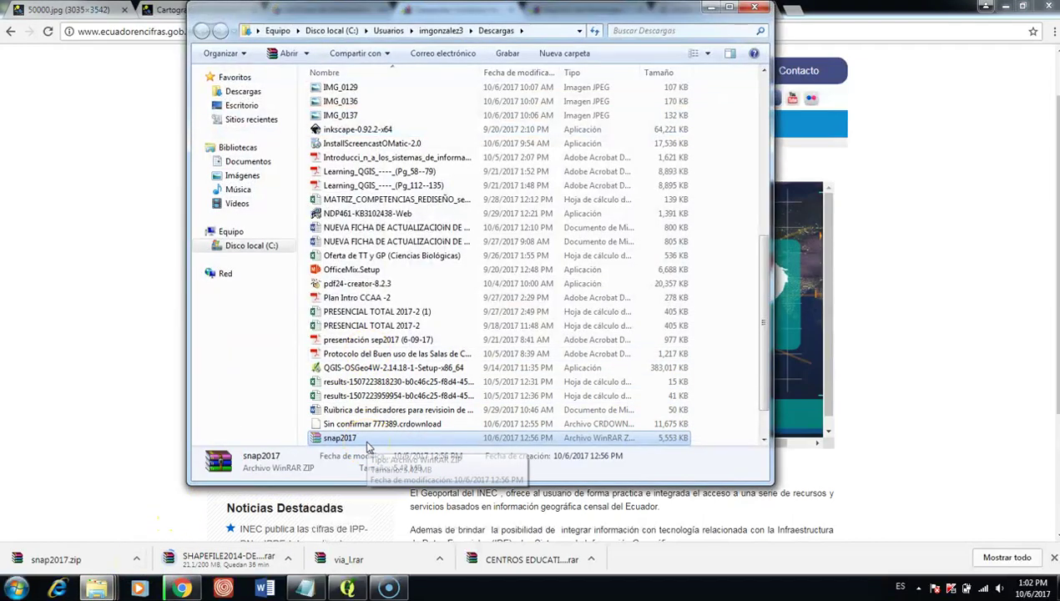
left_click(250, 161)
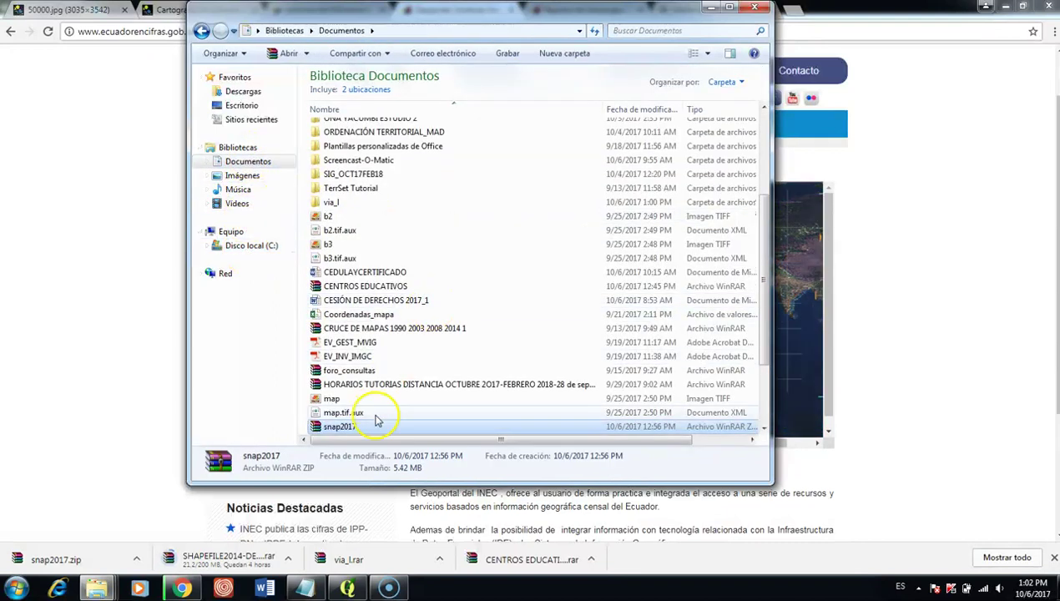
right_click(373, 427)
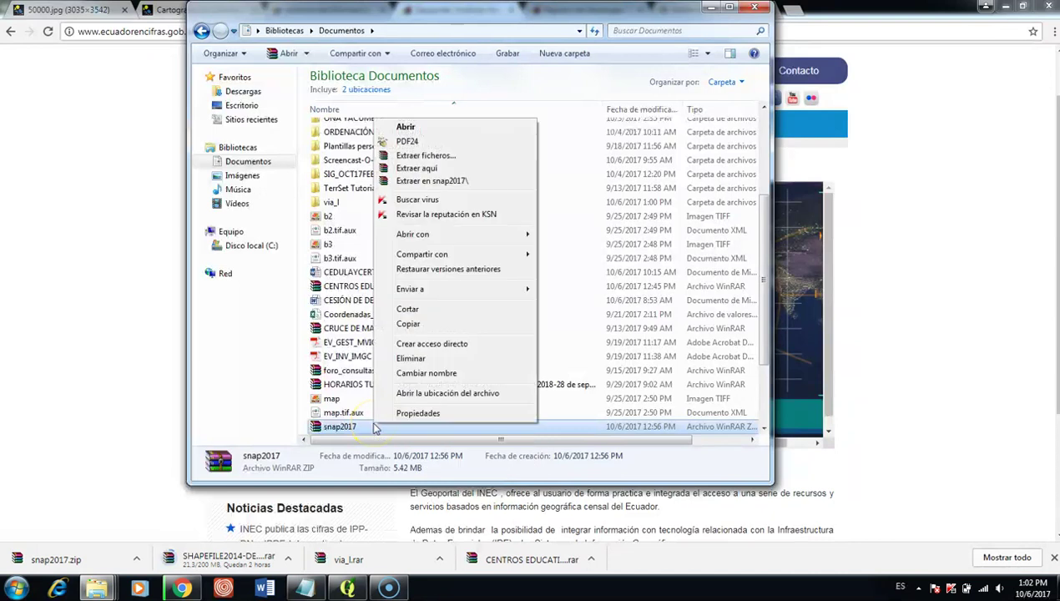
left_click(440, 181)
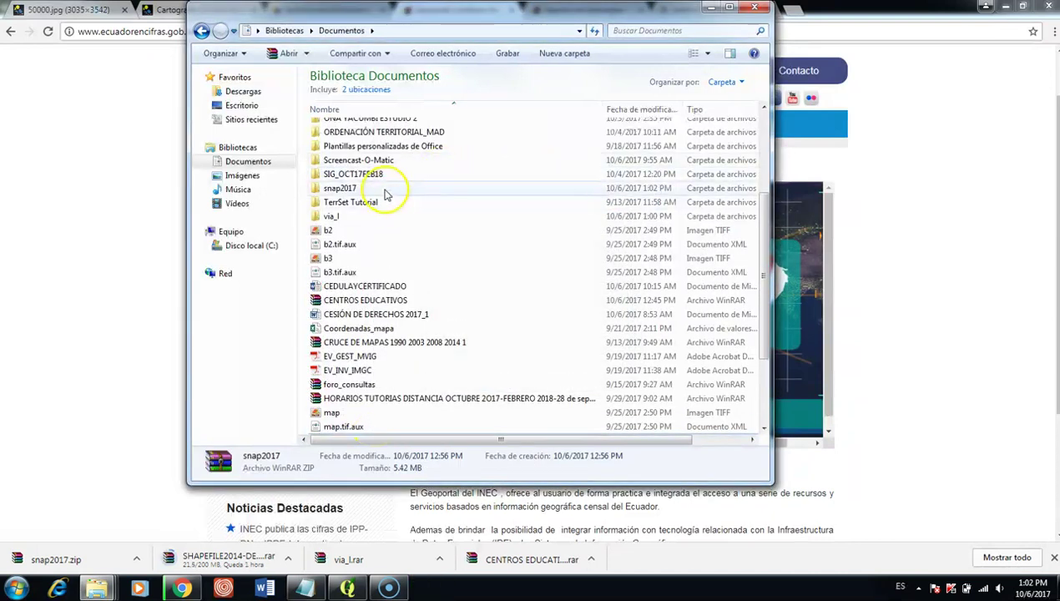
Step: Open the snap2017 folder and drag snap2017.shp onto QGIS
double_click(384, 190)
left_click(362, 172)
left_click_drag(362, 172, 342, 522)
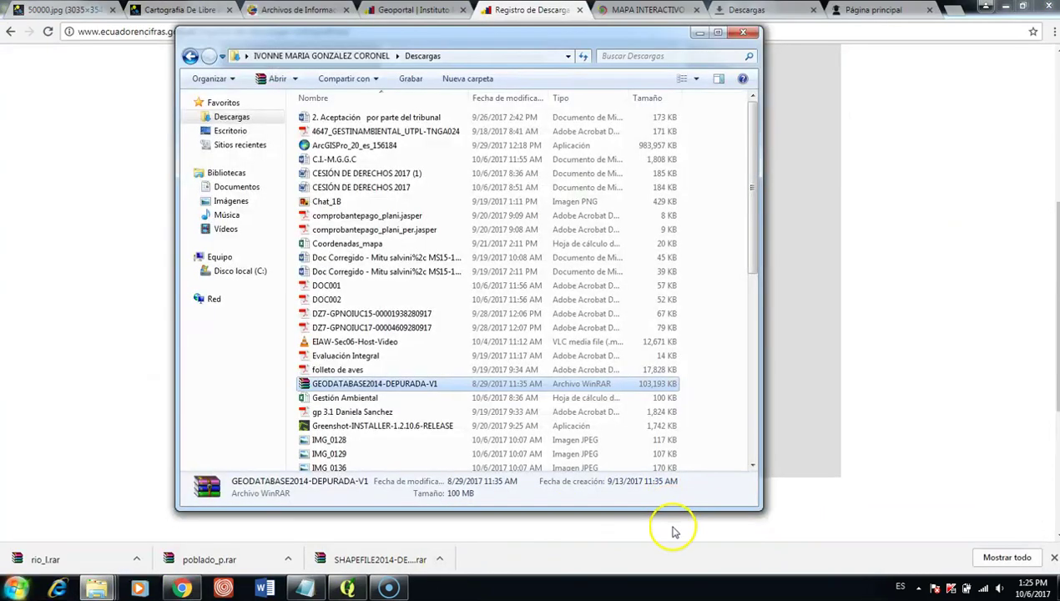
Step: Switch back to Chrome's INEC Registro de Descargas Cartográficas page
left_click(674, 531)
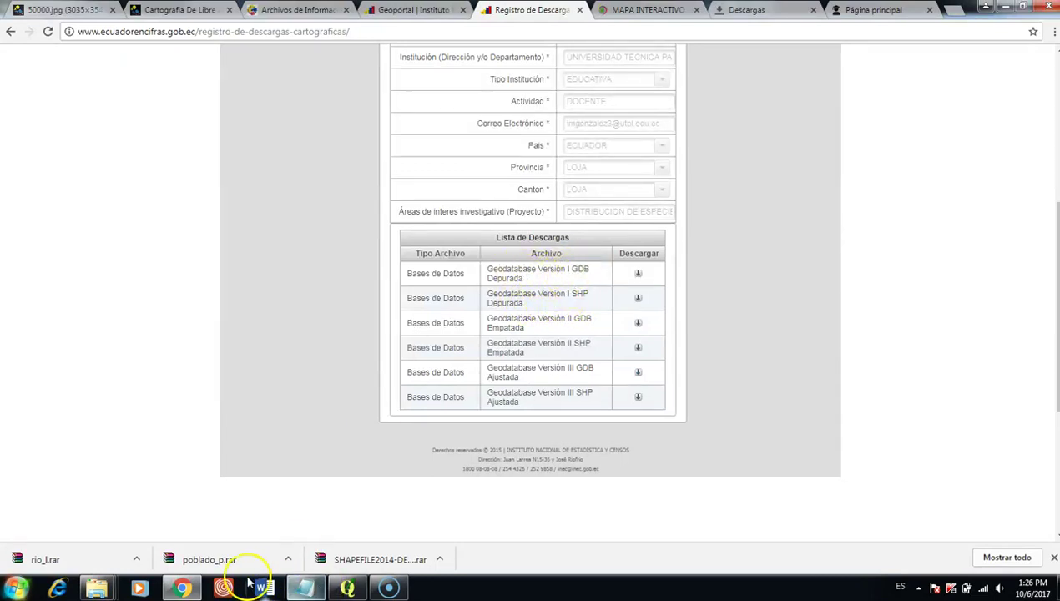
mouse_move(189, 588)
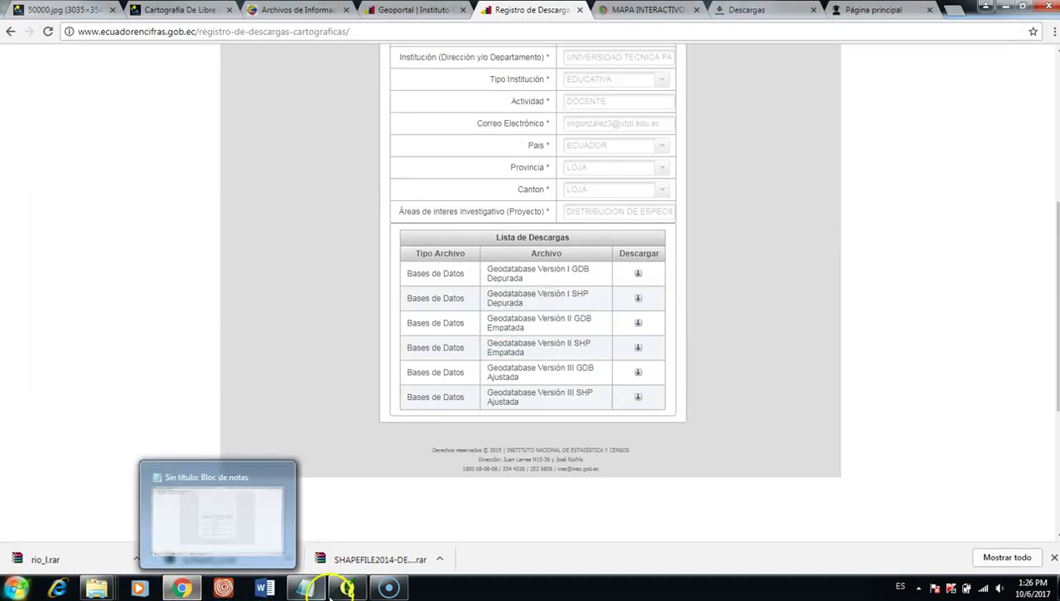
mouse_move(107, 585)
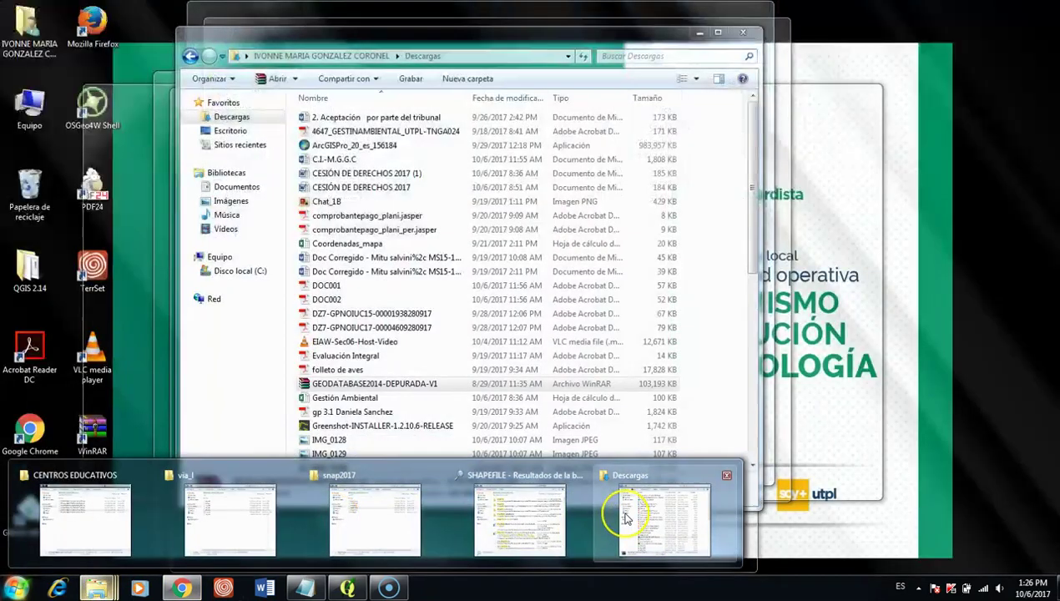
Step: Find GEODATABASE2014-DEPURADA-V1 in Documentos by typing 'geo', extract it to its own folder, then return to QGIS
left_click(626, 518)
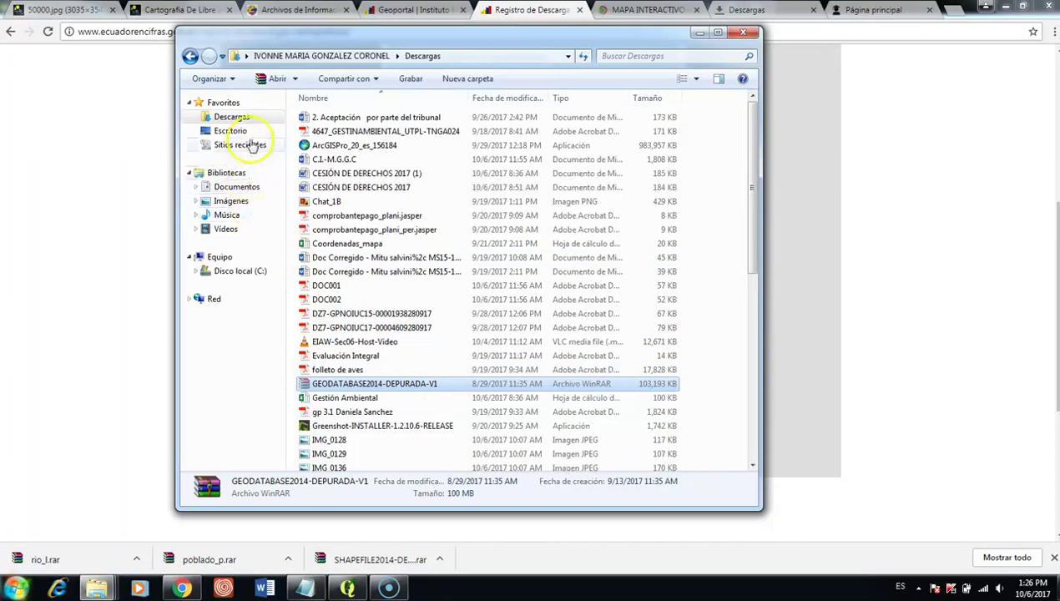
left_click(244, 187)
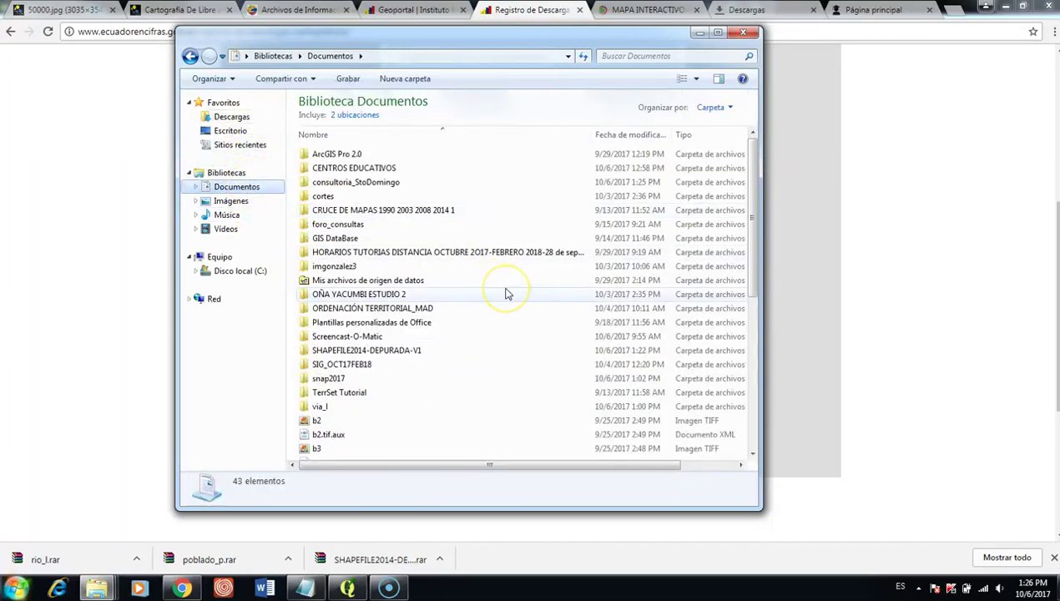
type("geo")
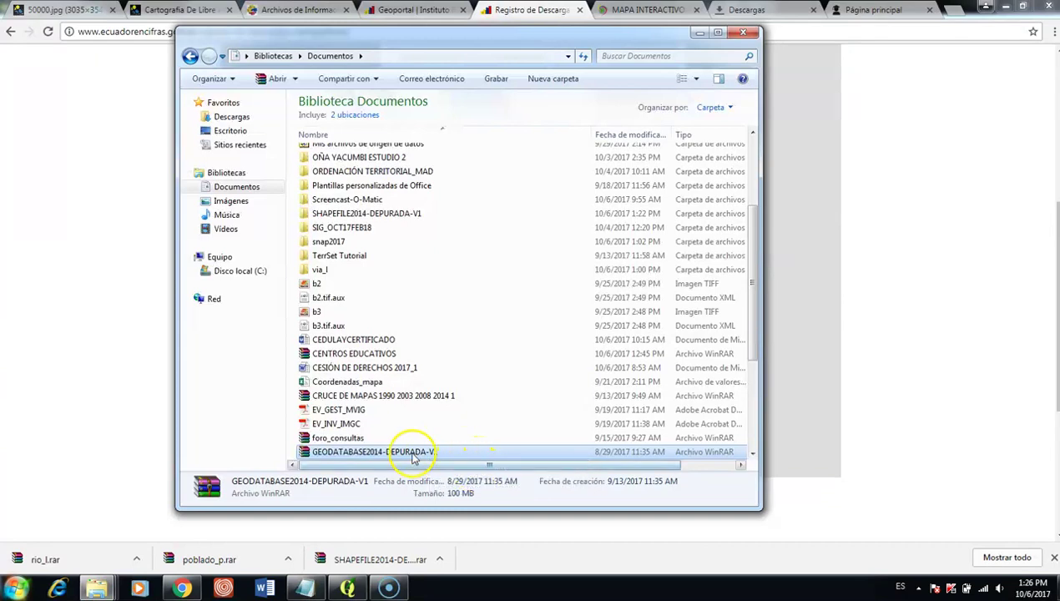
right_click(409, 451)
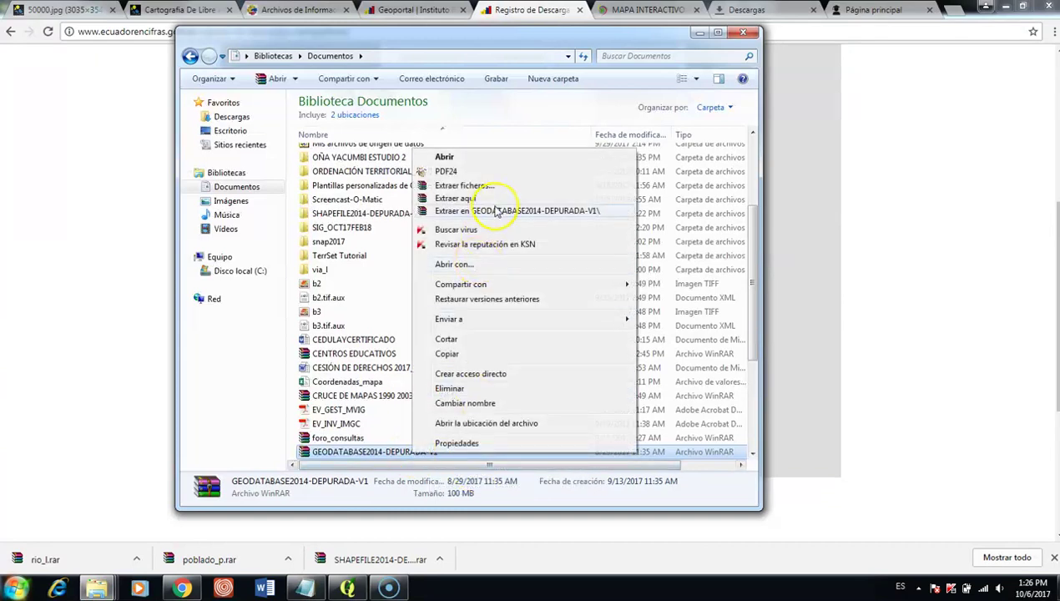
left_click(498, 210)
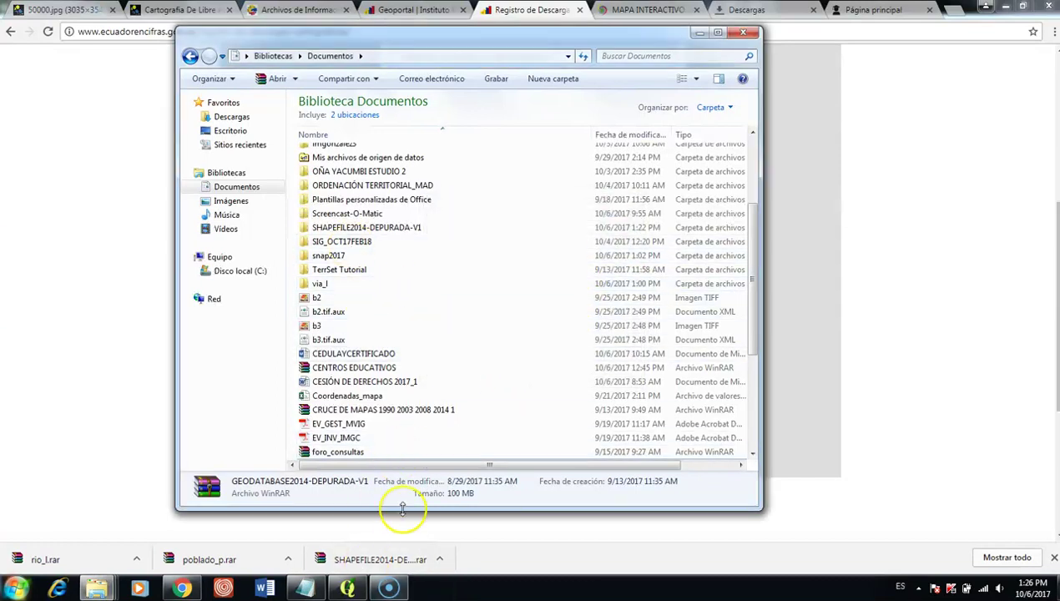
left_click(348, 589)
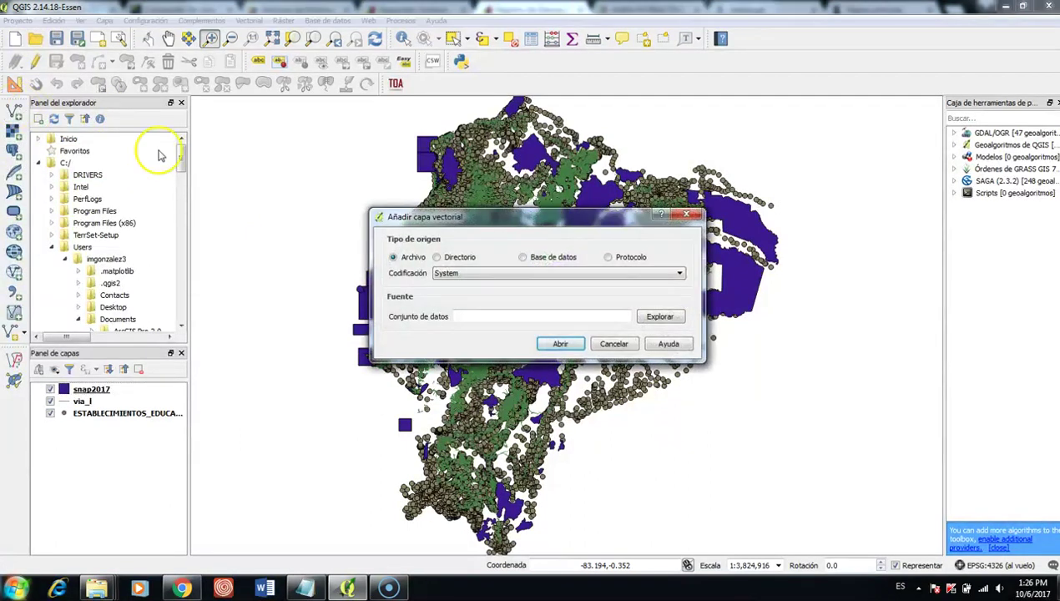
Step: Set the vector source type to Directorio with the AbrirArchivoGDB format
left_click_drag(414, 210, 224, 100)
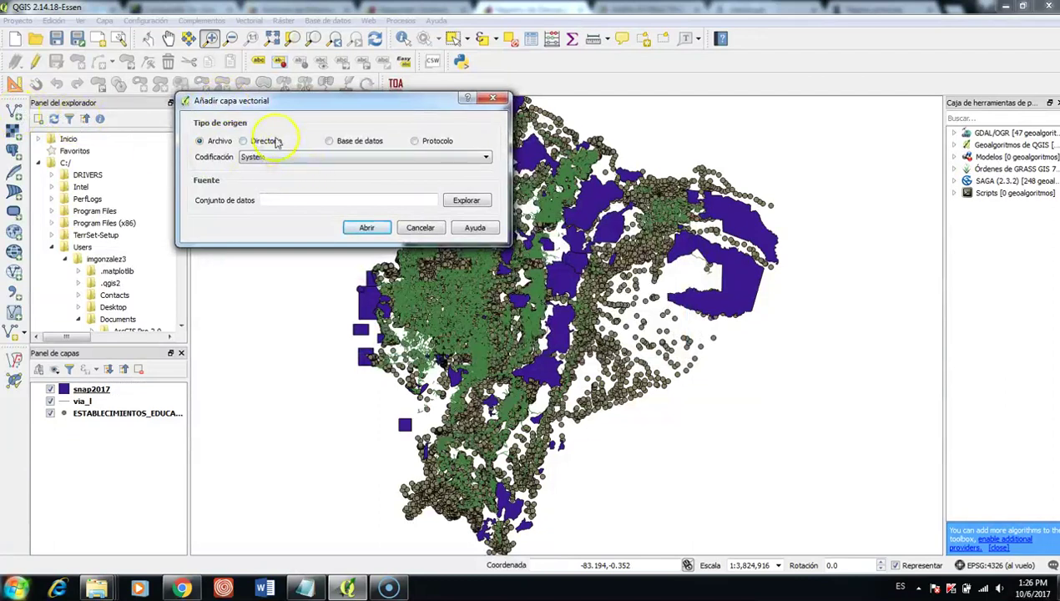
left_click(243, 141)
left_click(328, 198)
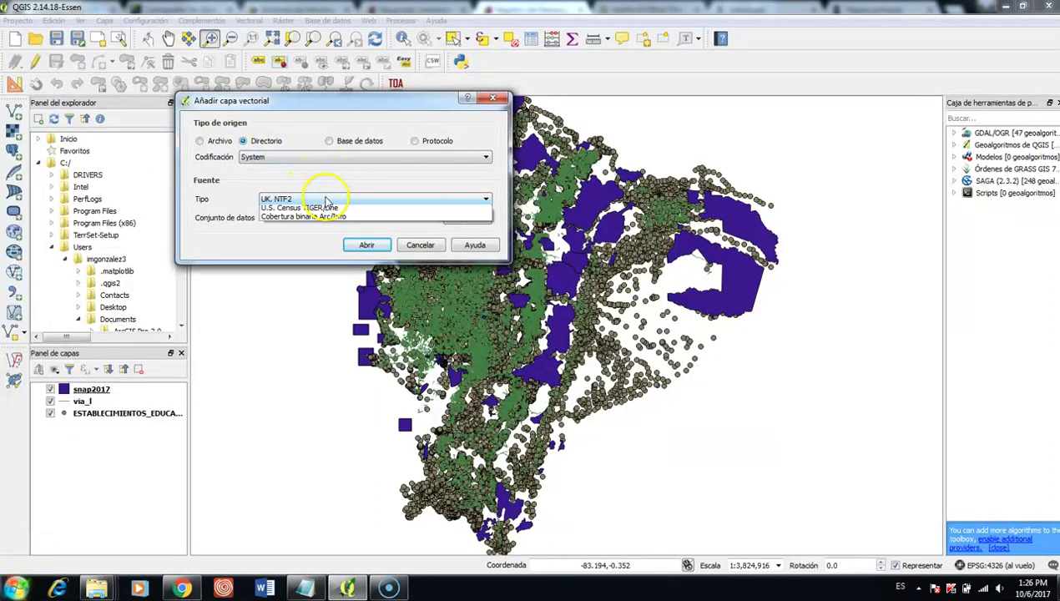
left_click(330, 236)
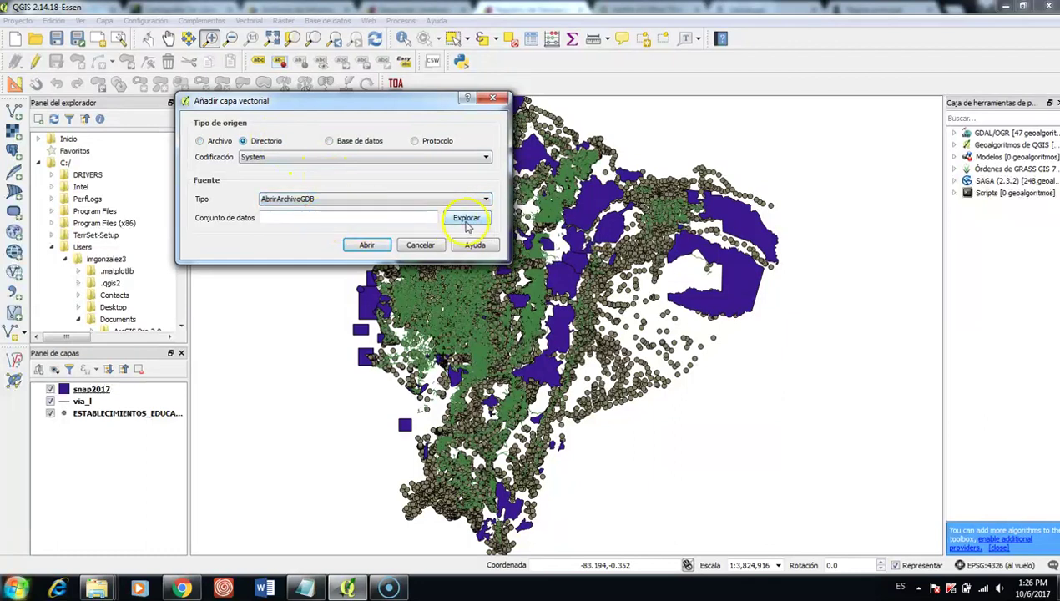
Step: Browse to GIS_INEC_NACIONAL.gdb in the GEODATABASE2014-DEPURADA-V1 folder, select it and open it
left_click(466, 220)
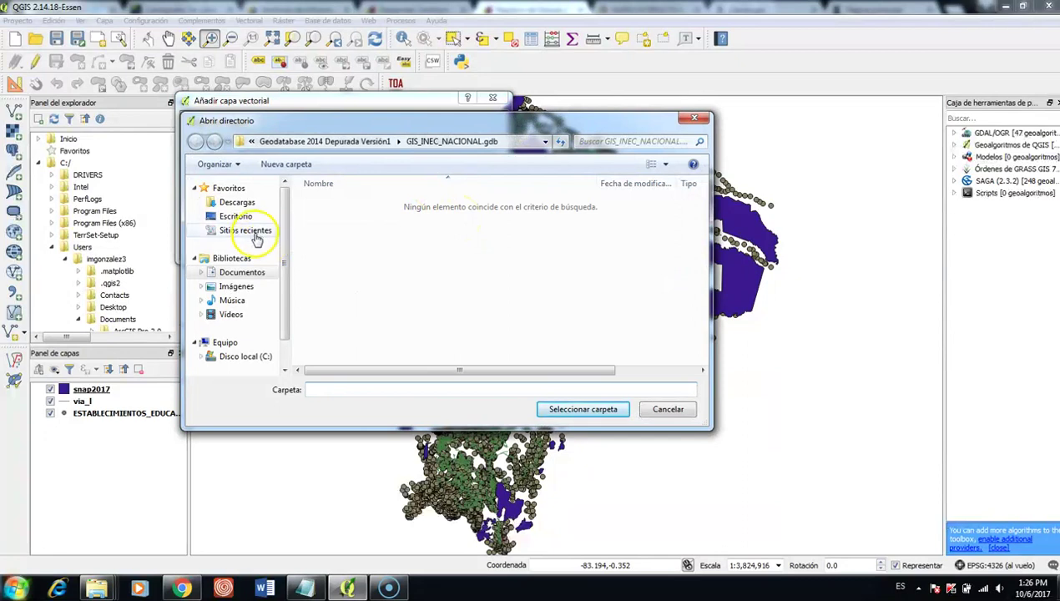
left_click(254, 272)
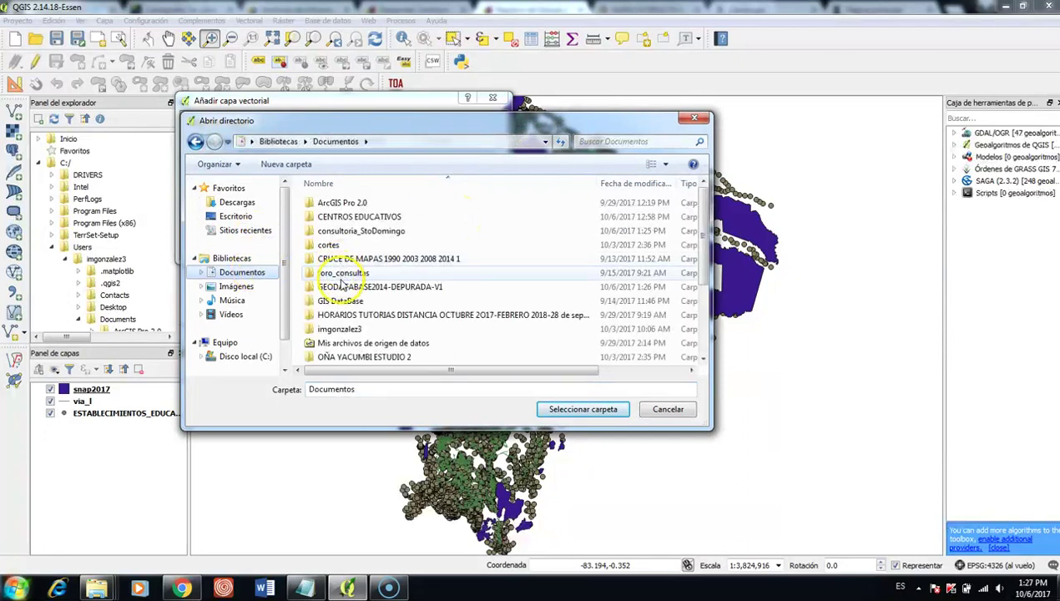
double_click(342, 288)
double_click(366, 207)
left_click(367, 208)
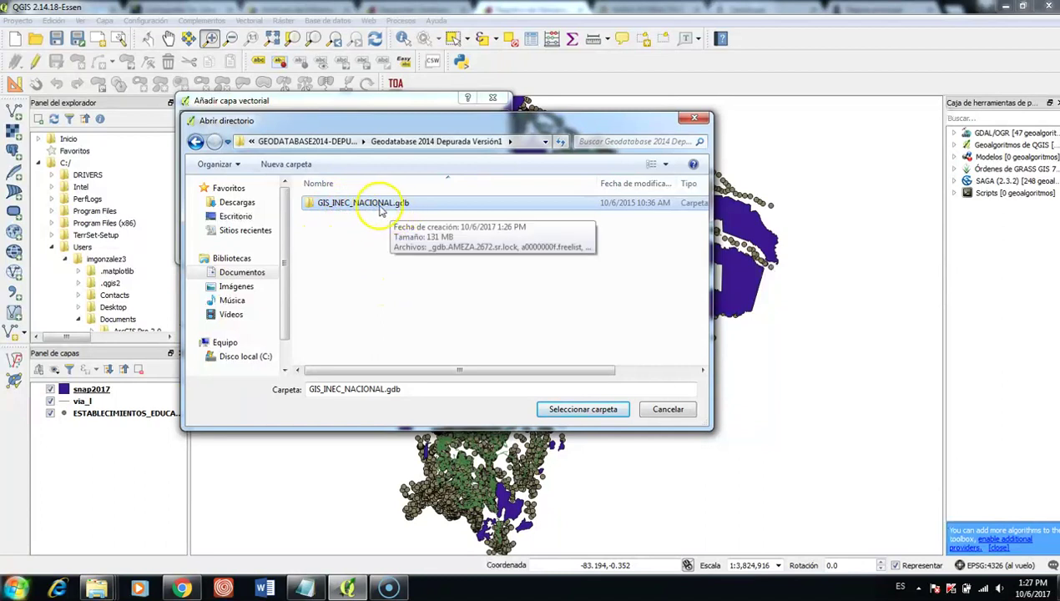
left_click(551, 409)
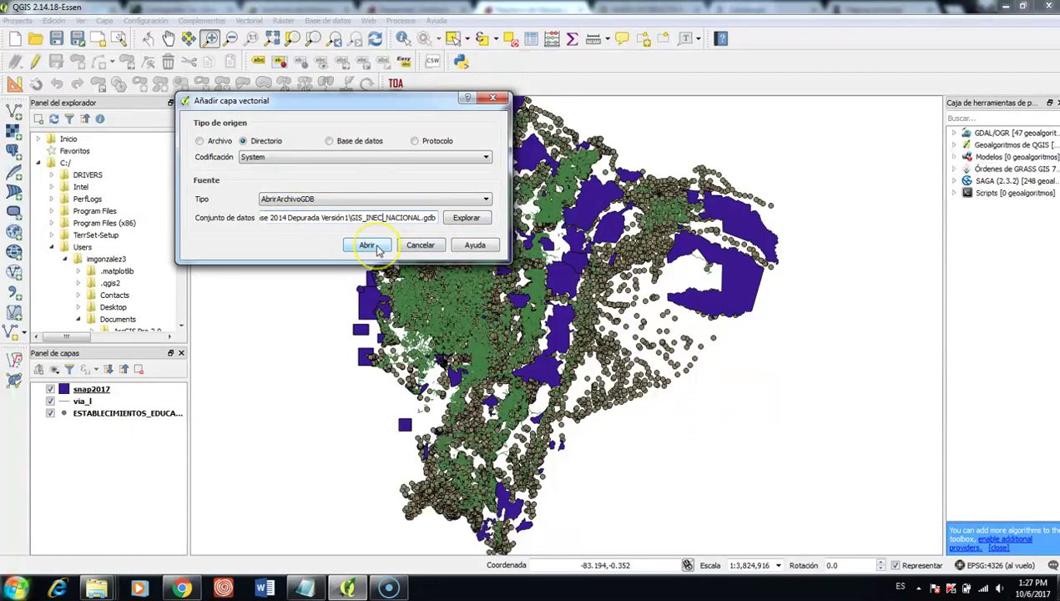
left_click(375, 246)
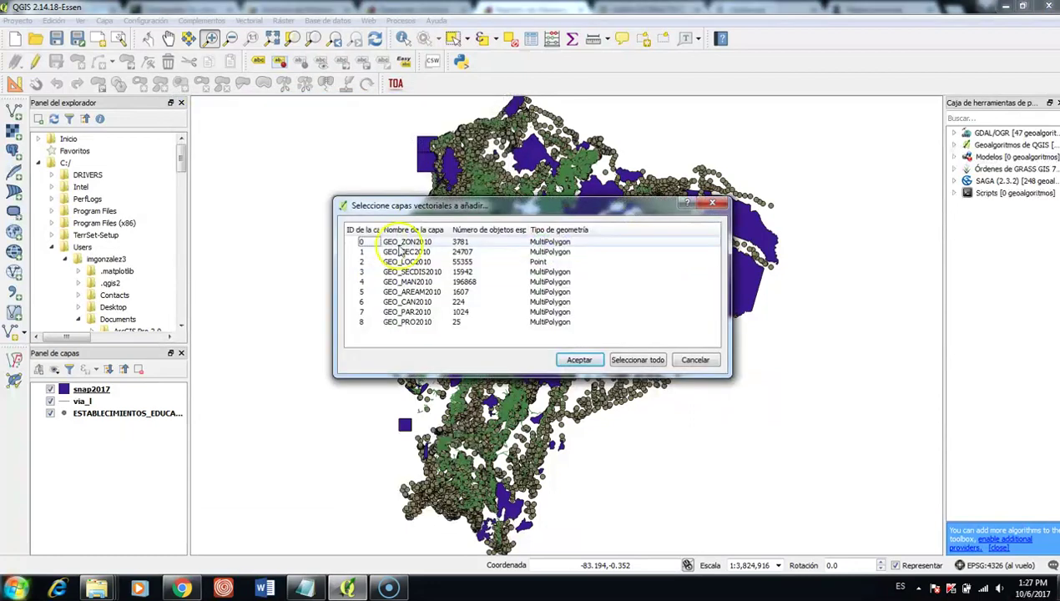
Step: Select GEO_CAN2010 (row 6) in the layer list and add it with Aceptar
left_click_drag(428, 213, 413, 160)
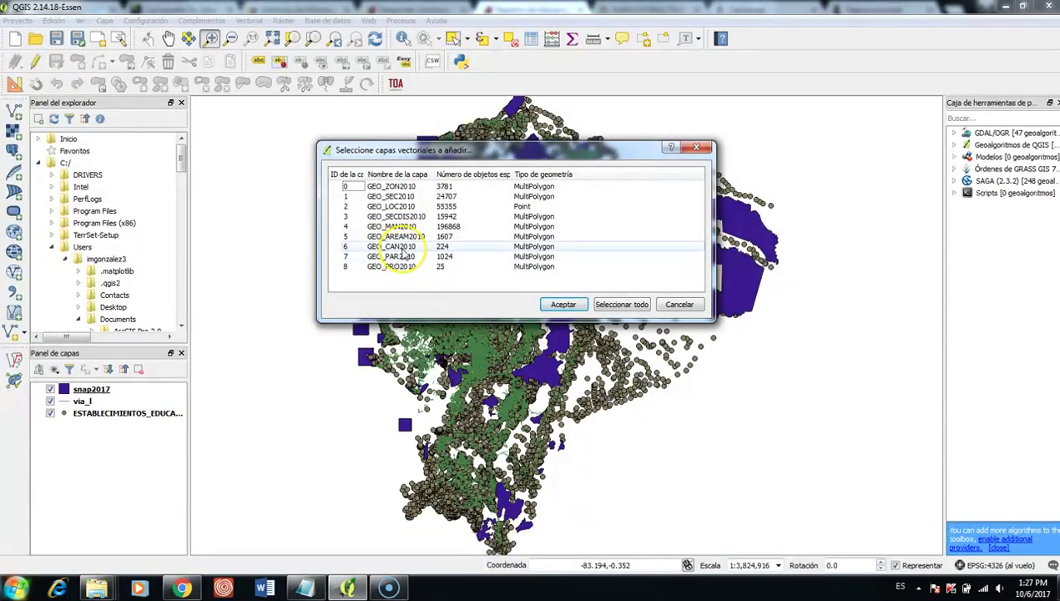
left_click(392, 246)
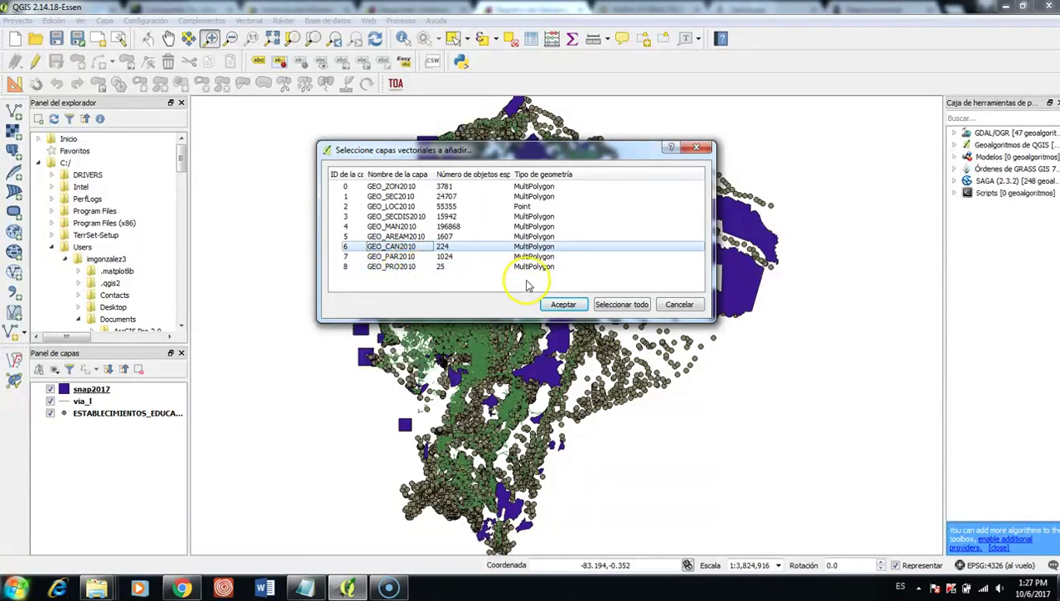
left_click(562, 303)
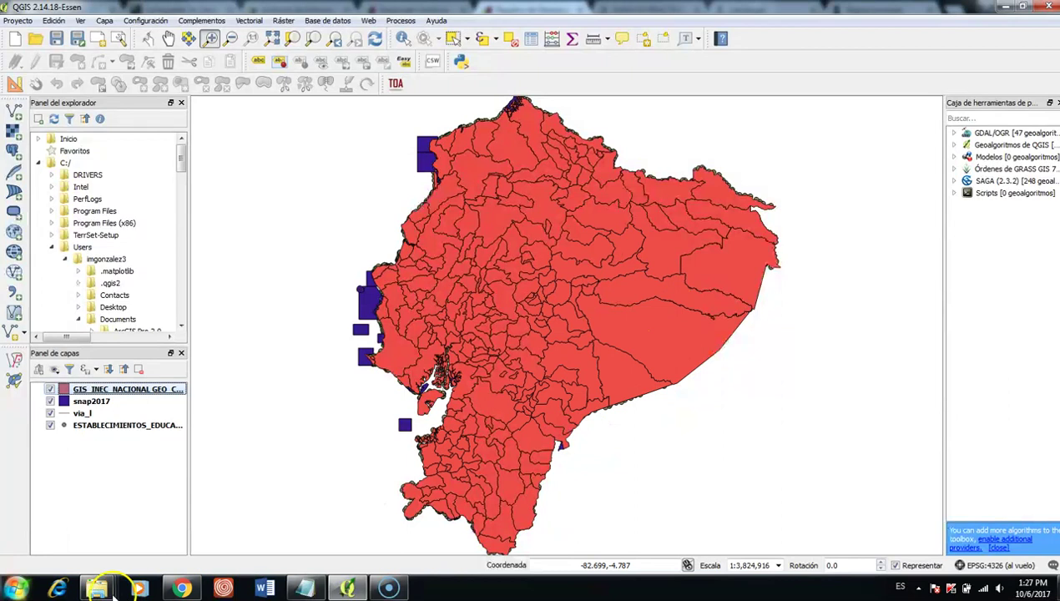
Step: Bring up the Notepad note containing the four web addresses
left_click(388, 589)
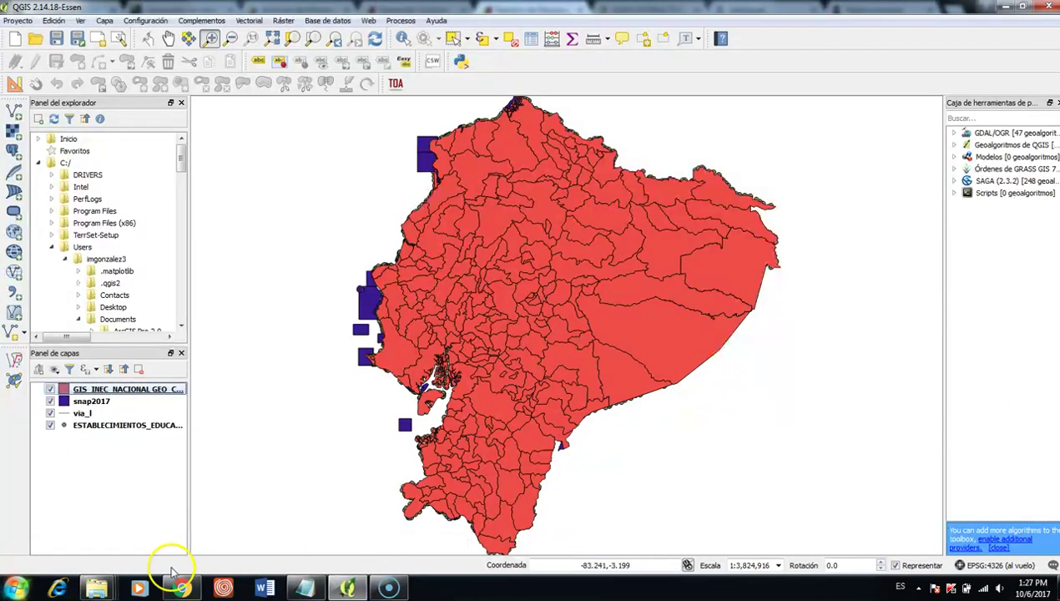